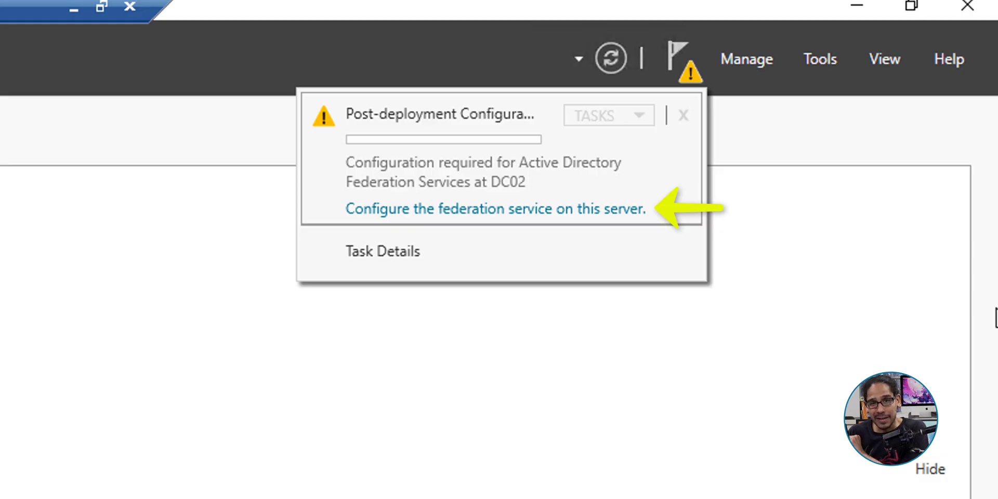
pyautogui.click(495, 209)
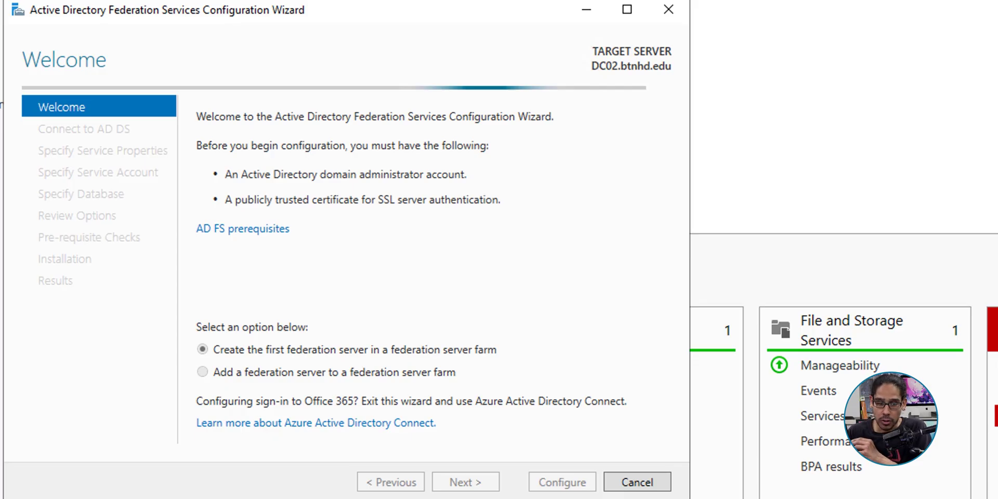
pyautogui.hotkey('alt', 'n')
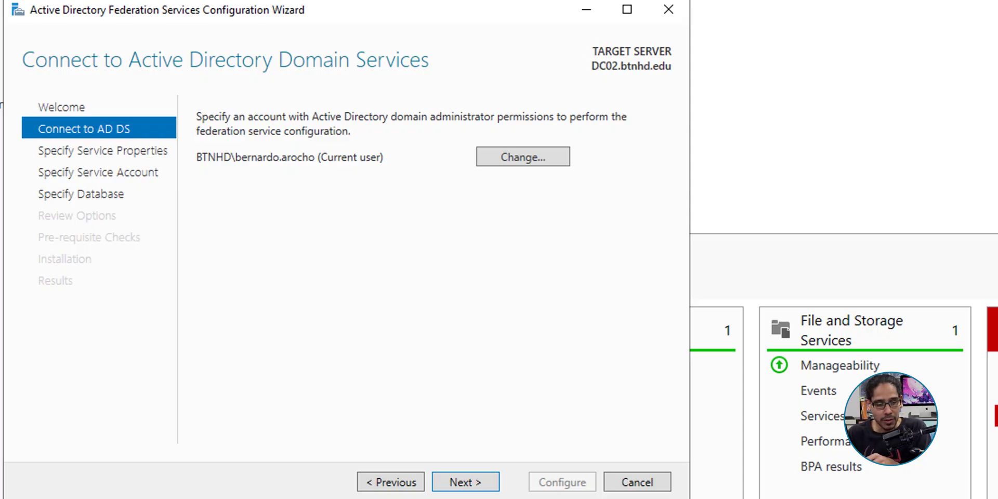
pyautogui.press('Return')
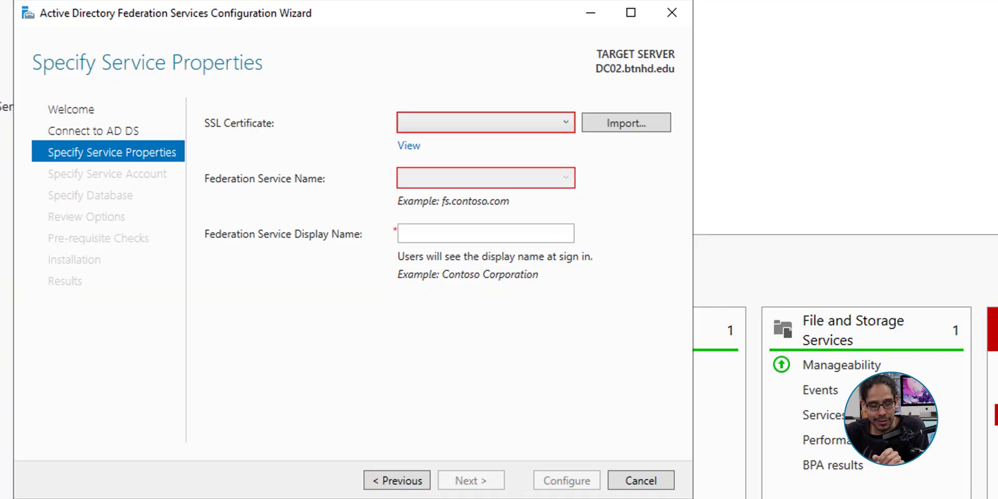
pyautogui.press('Escape')
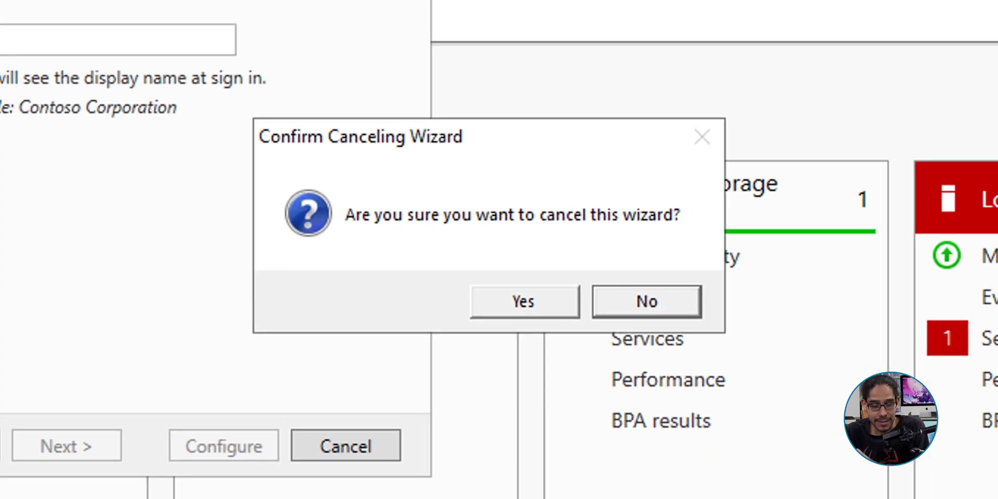
pyautogui.press('y')
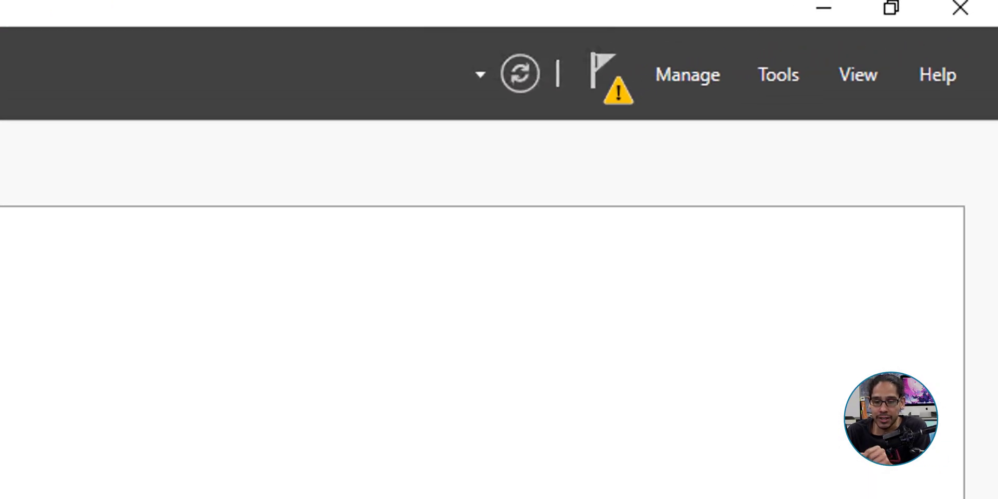
# - Start adding roles to server DC02.btnhd.edu and select Active Directory Certificate Services with its required management tools
pyautogui.hotkey('alt', 'm')
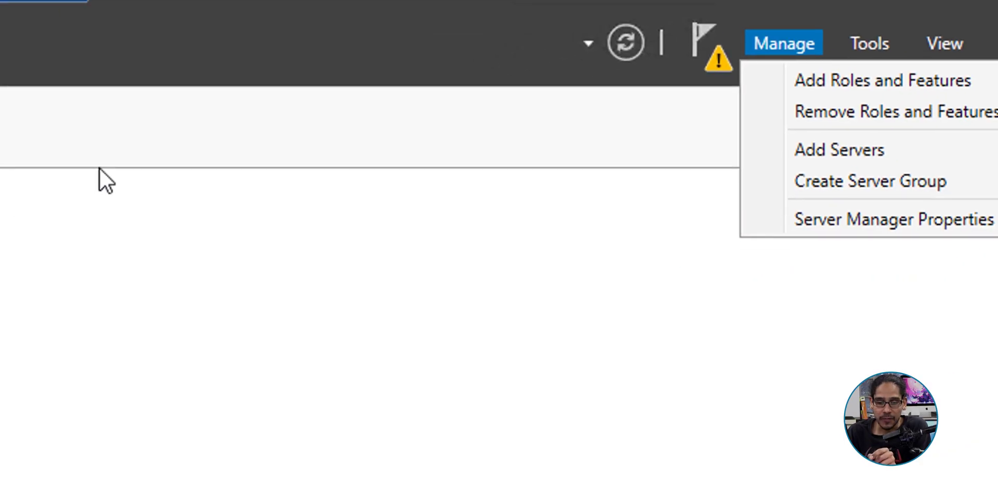
pyautogui.click(792, 114)
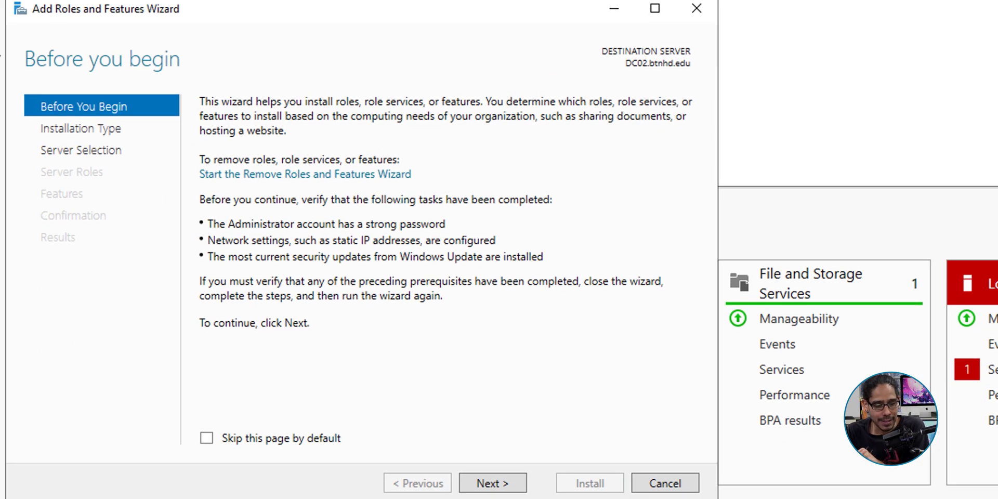
pyautogui.press('Return')
pyautogui.press('Return')
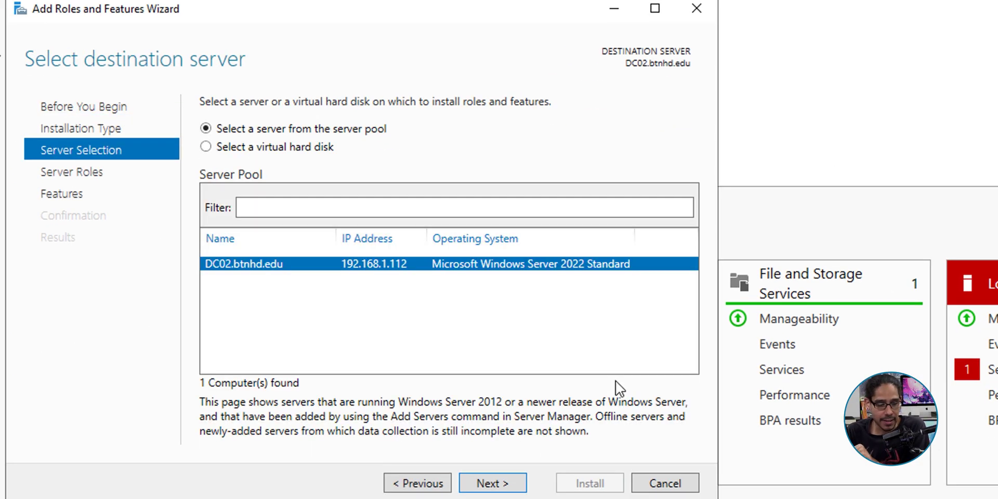
pyautogui.press('Return')
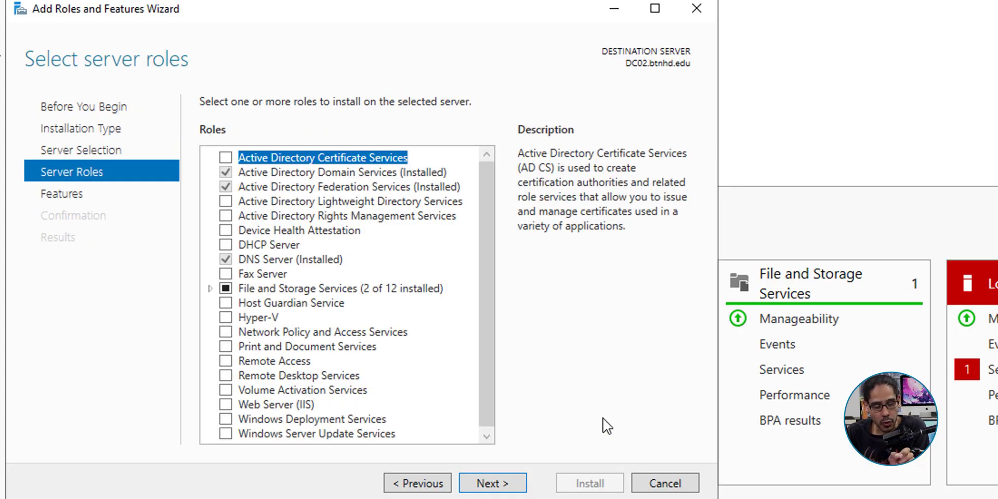
pyautogui.press('space')
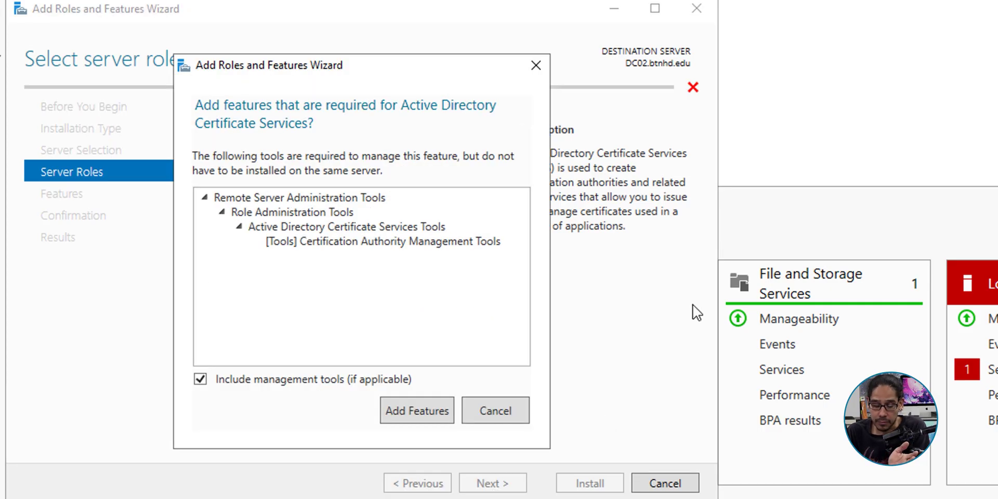
pyautogui.press('Return')
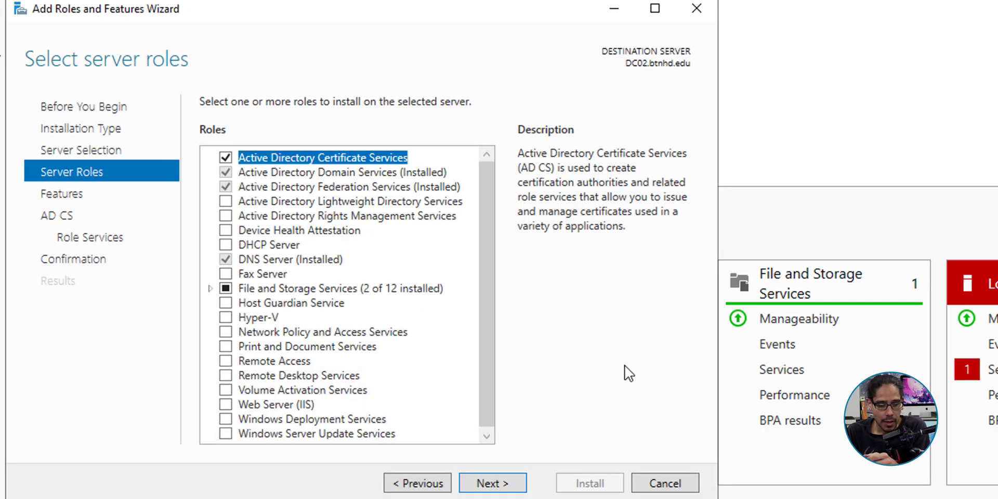
# - Keep only the Certification Authority role service for AD CS and install the role
pyautogui.press('Return')
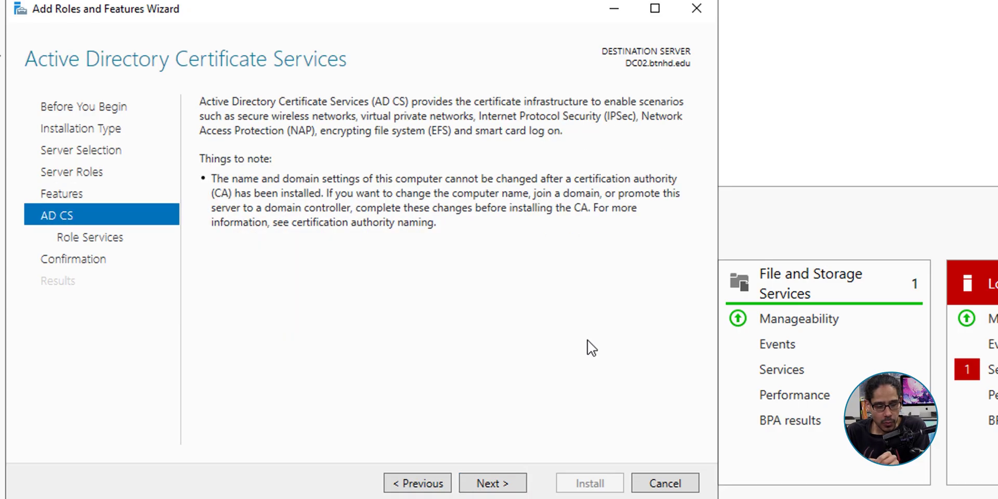
pyautogui.press('Return')
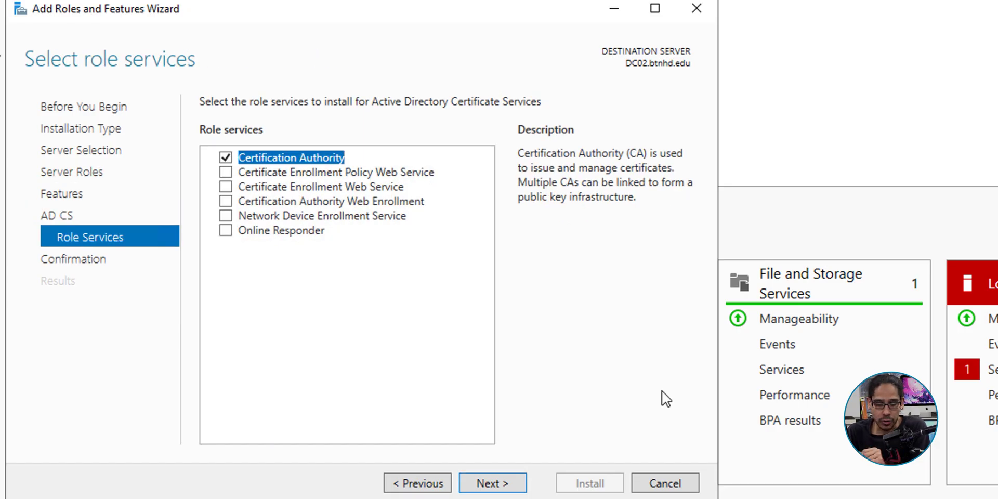
pyautogui.press('Return')
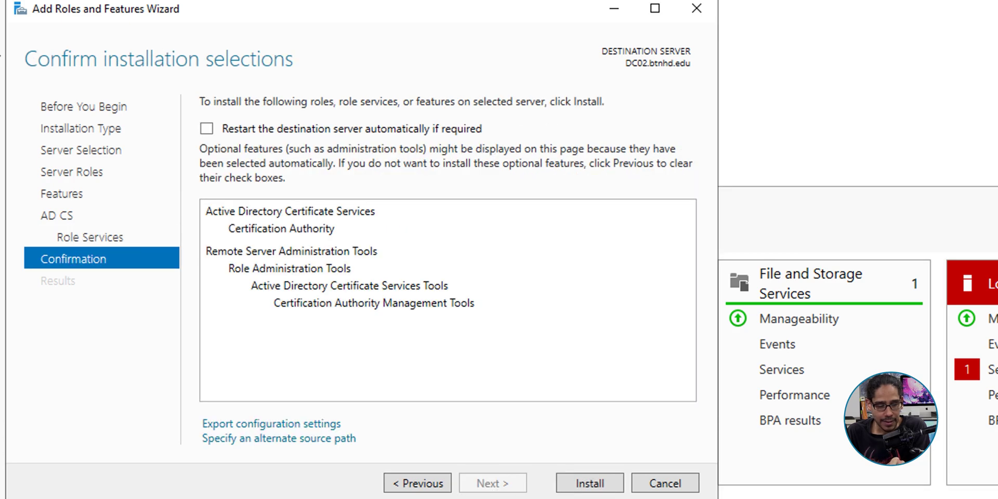
pyautogui.press('Return')
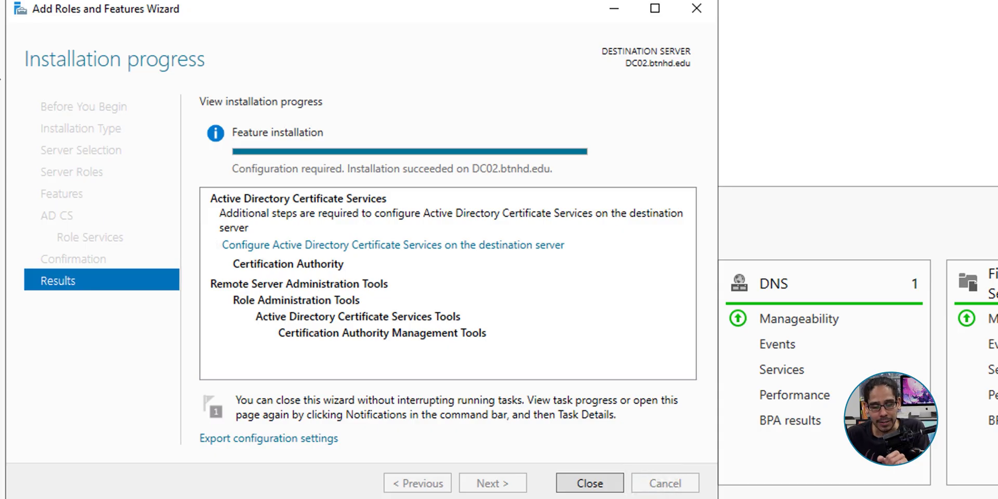
# - Start configuring AD CS on the destination server with the current credentials and choose the Certification Authority role service
pyautogui.click(393, 245)
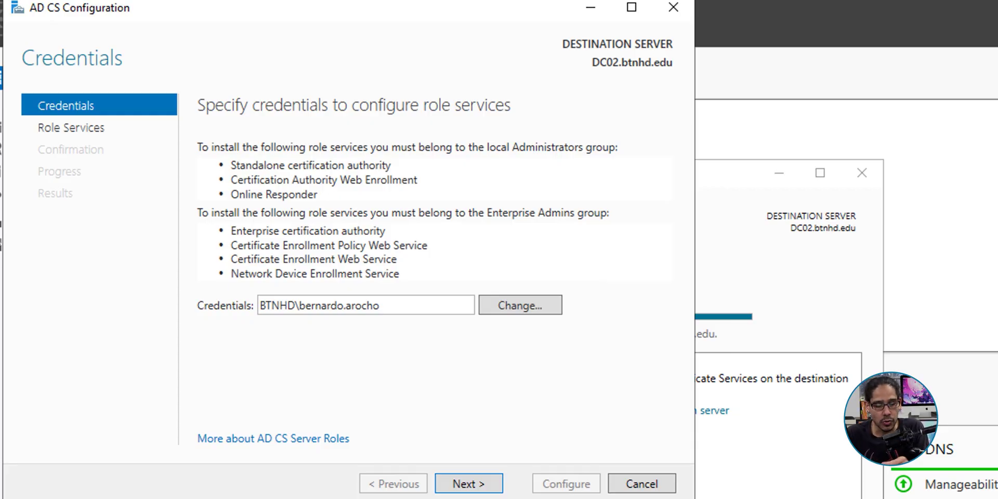
pyautogui.press('Return')
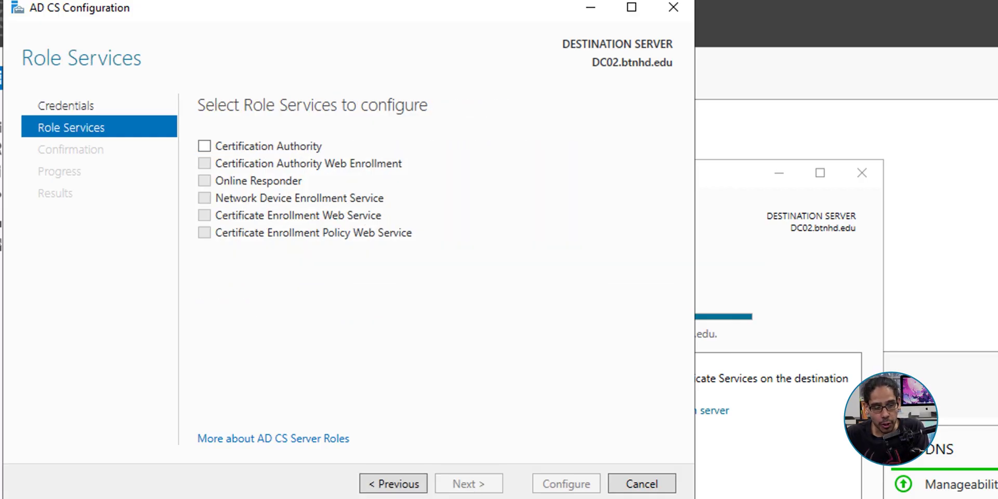
pyautogui.press('space')
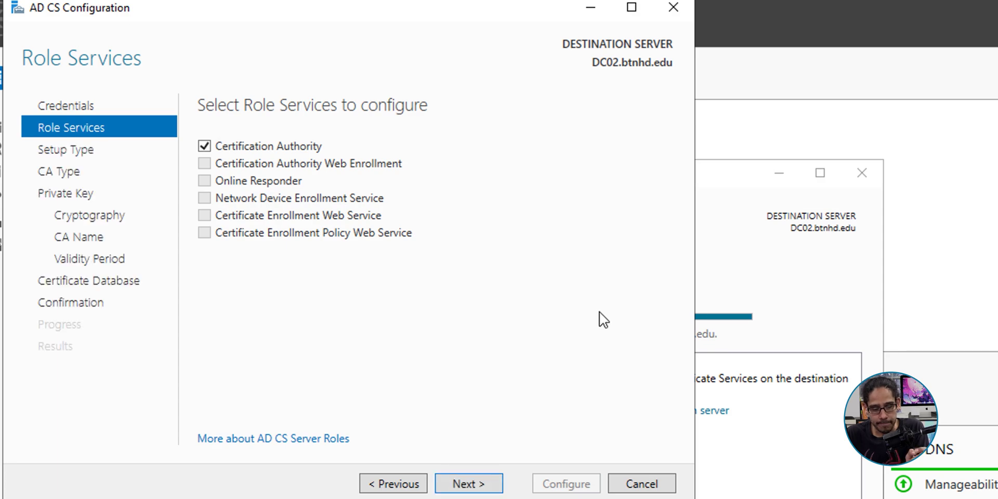
pyautogui.press('Return')
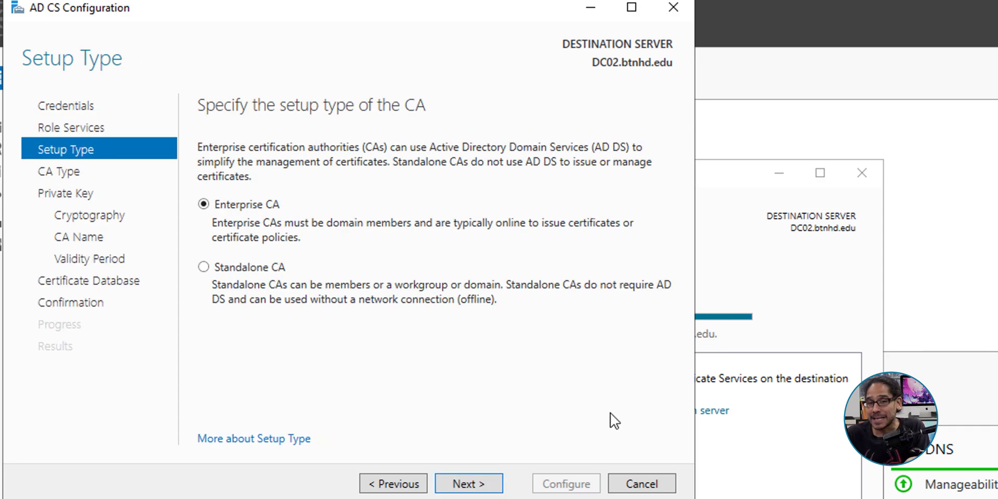
# - Configure an Enterprise Root CA with a new private key, RSA#Microsoft Software Key Storage Provider, key length 2048 and SHA256
pyautogui.press('Return')
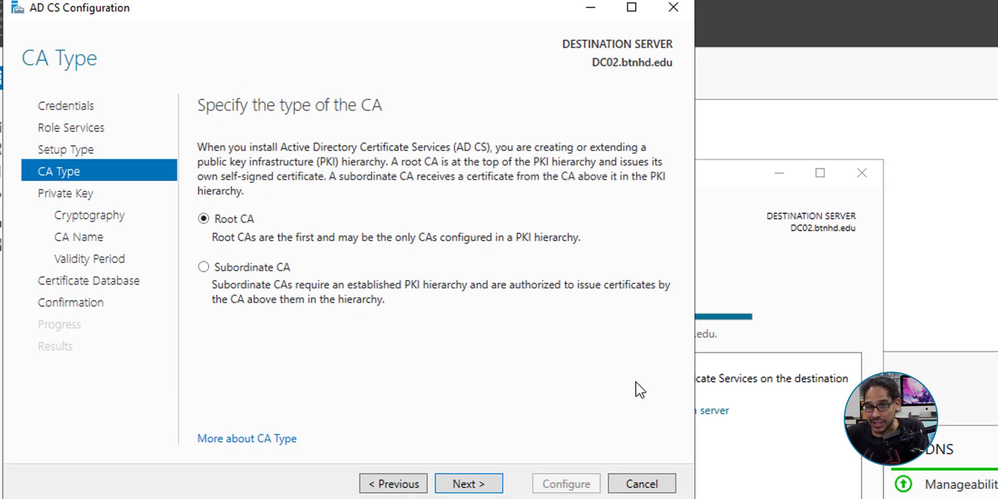
pyautogui.press('Return')
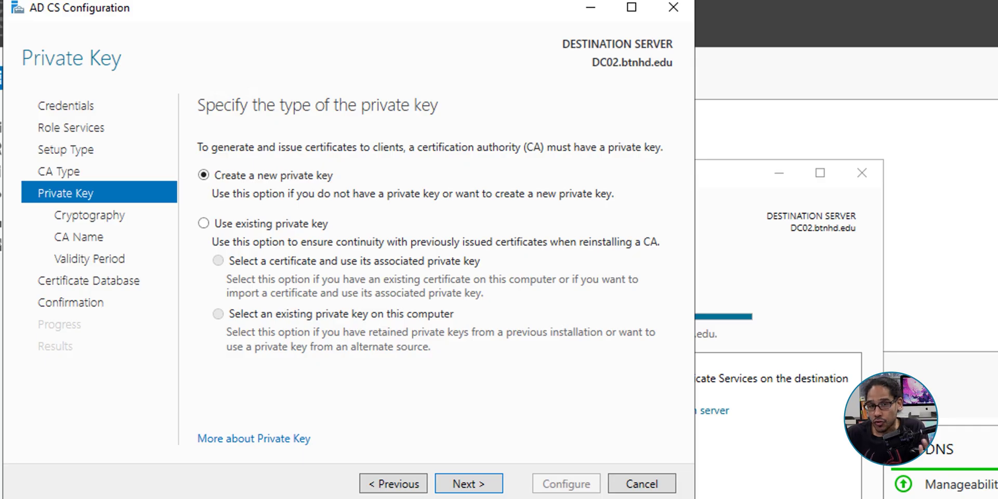
pyautogui.press('Return')
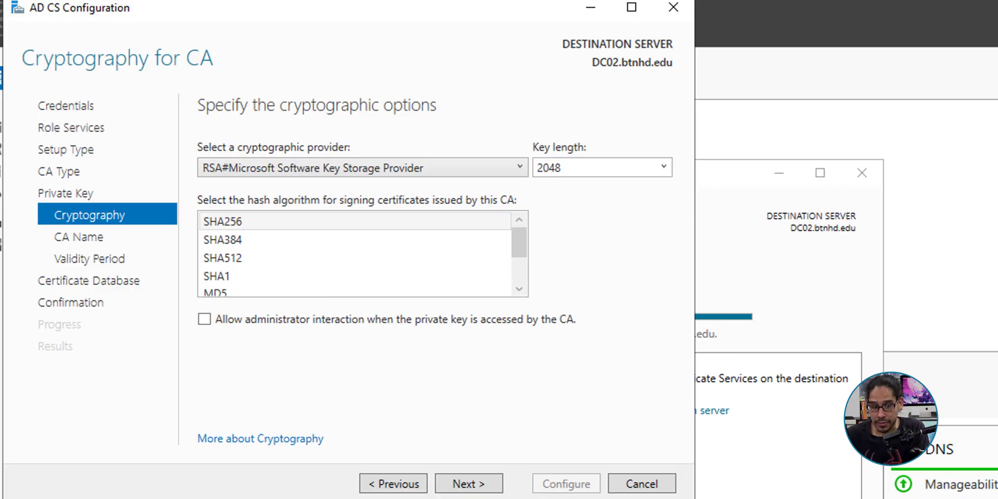
pyautogui.press('Return')
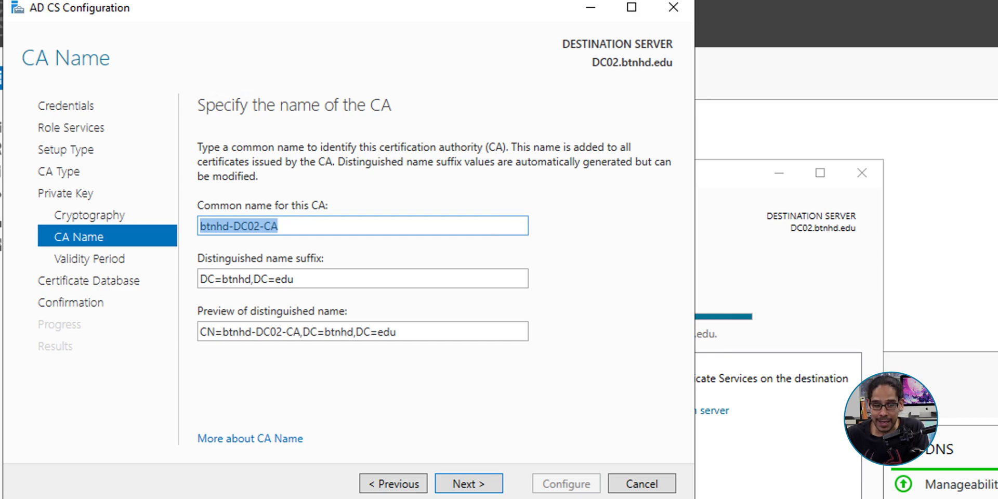
# - Accept the CA name btnhd-DC02-CA, extend its validity period to 4/29/2035 and keep the default CertLog database locations
pyautogui.press('Return')
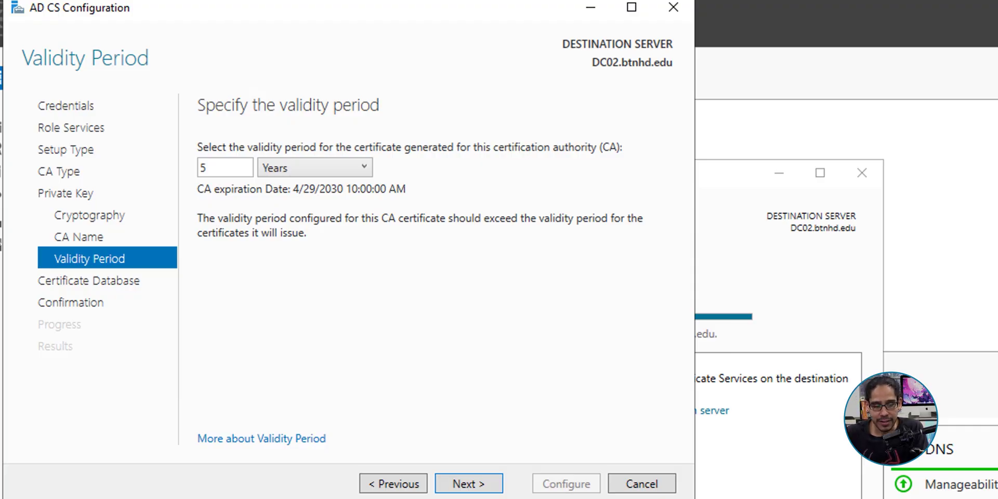
pyautogui.press('Return')
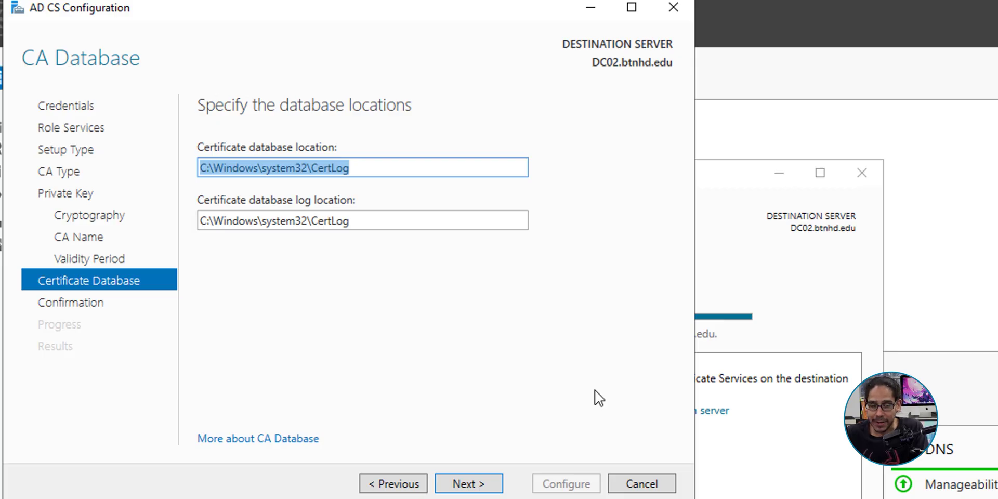
pyautogui.press('Return')
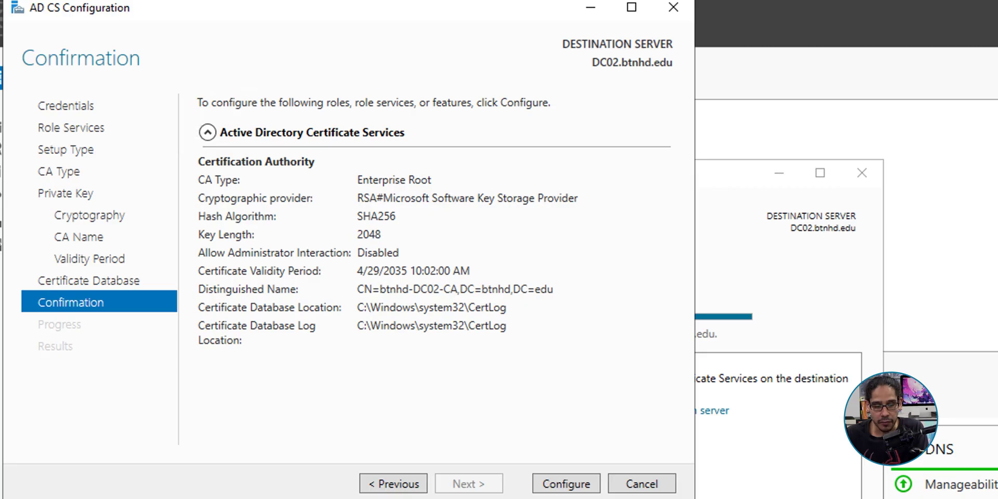
# - Apply the AD CS configuration and close both the configuration and role installation wizards
pyautogui.press('Return')
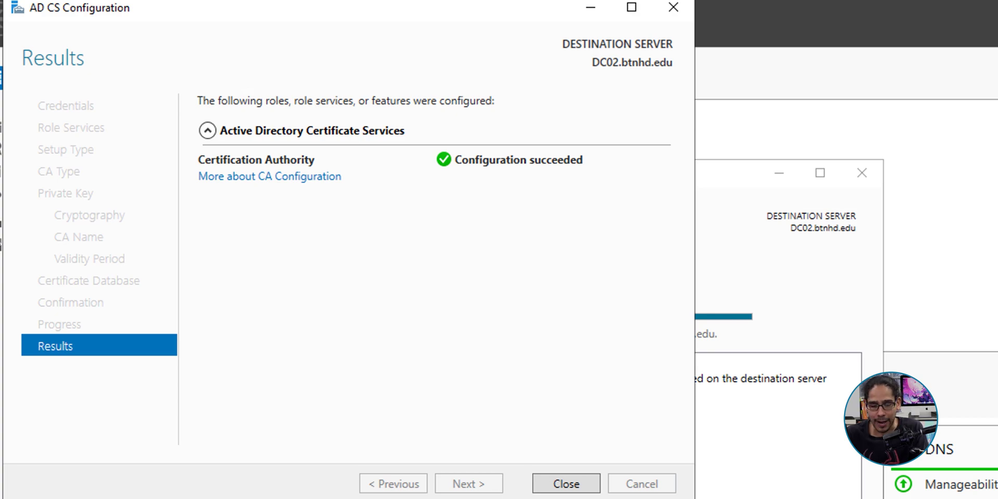
pyautogui.press('Return')
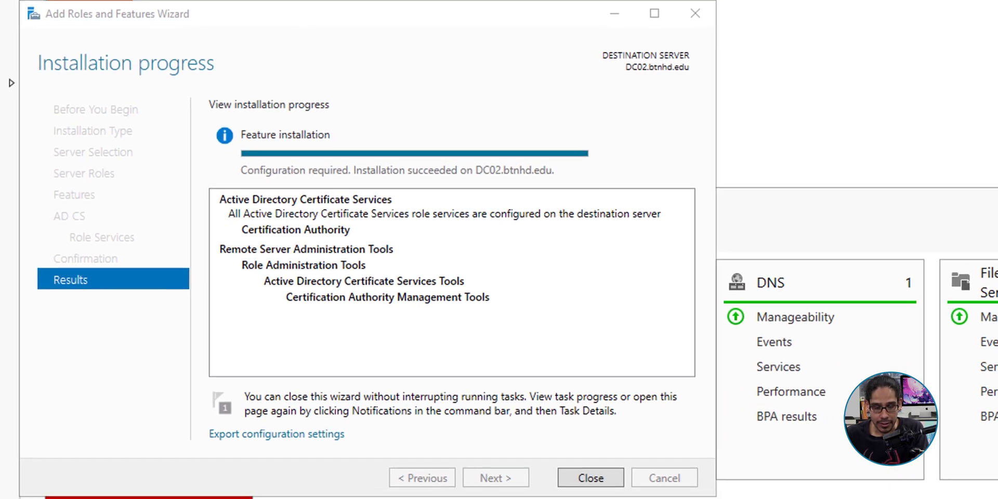
pyautogui.press('Return')
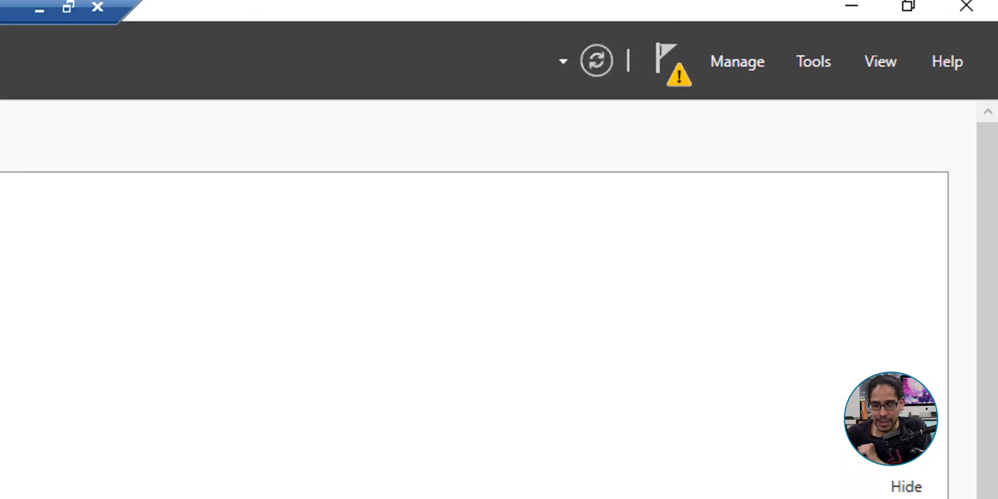
# - Open the Certification Authority console and display the Certificate Templates of btnhd-DC02-CA
pyautogui.hotkey('alt', 't')
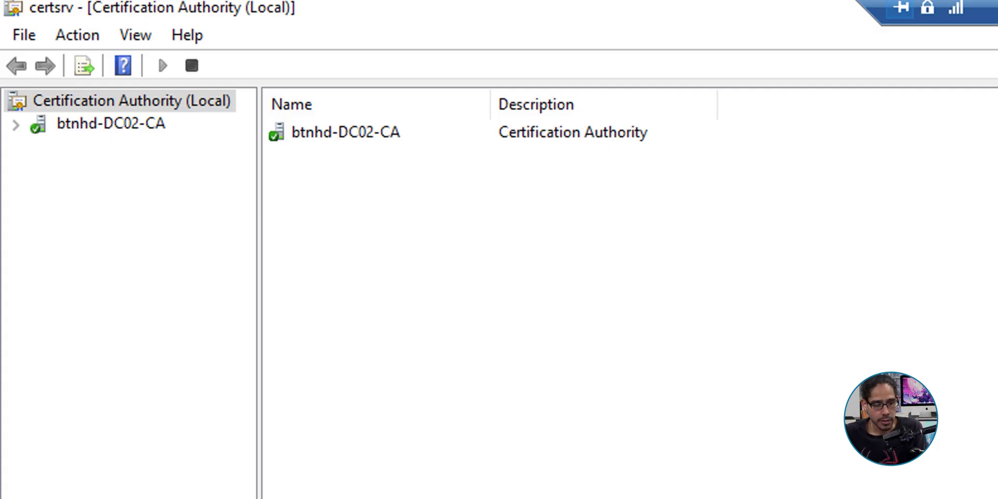
pyautogui.doubleClick(110, 124)
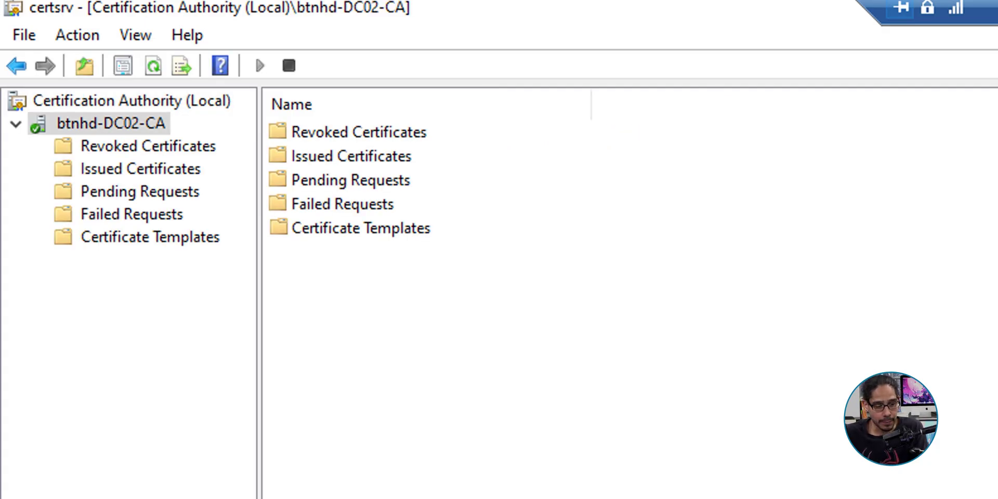
pyautogui.click(150, 236)
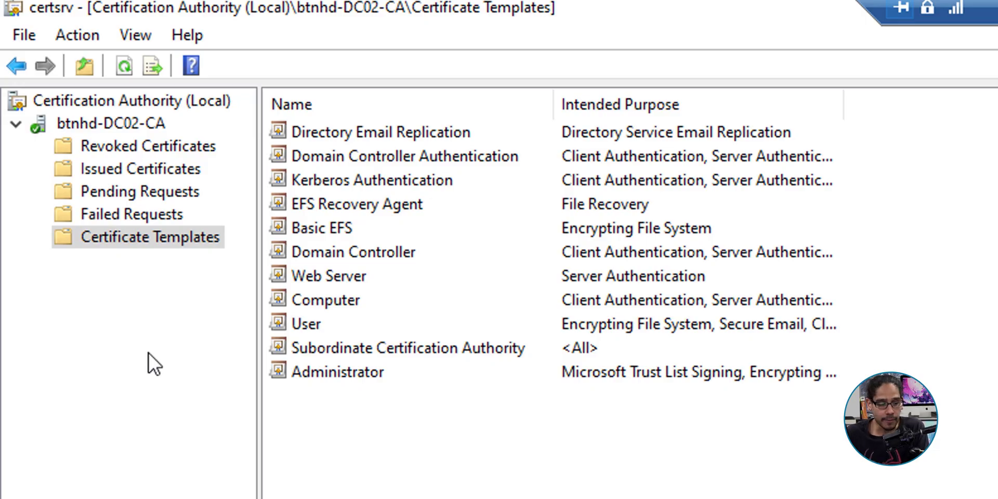
# - Duplicate the Web Server certificate template and give the copy the display name SSL Certificates
pyautogui.rightClick(181, 238)
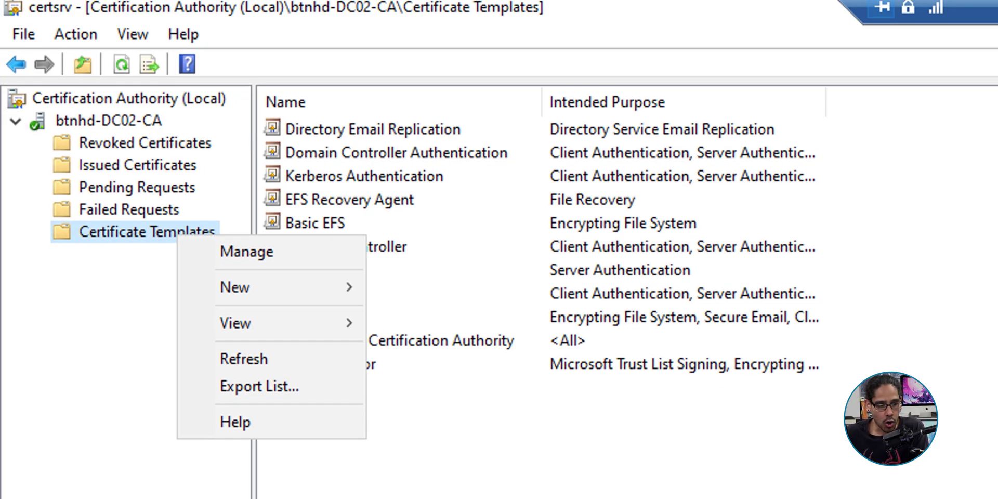
pyautogui.click(251, 257)
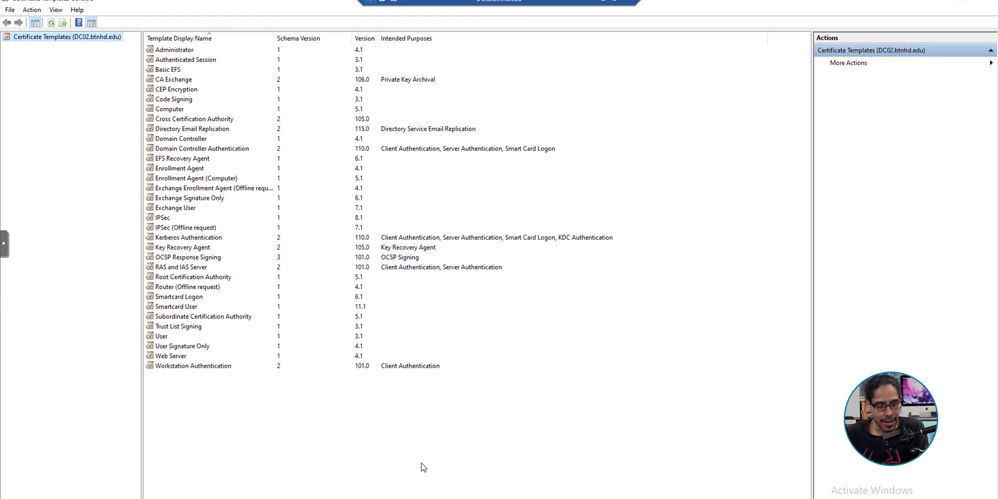
pyautogui.press('w')
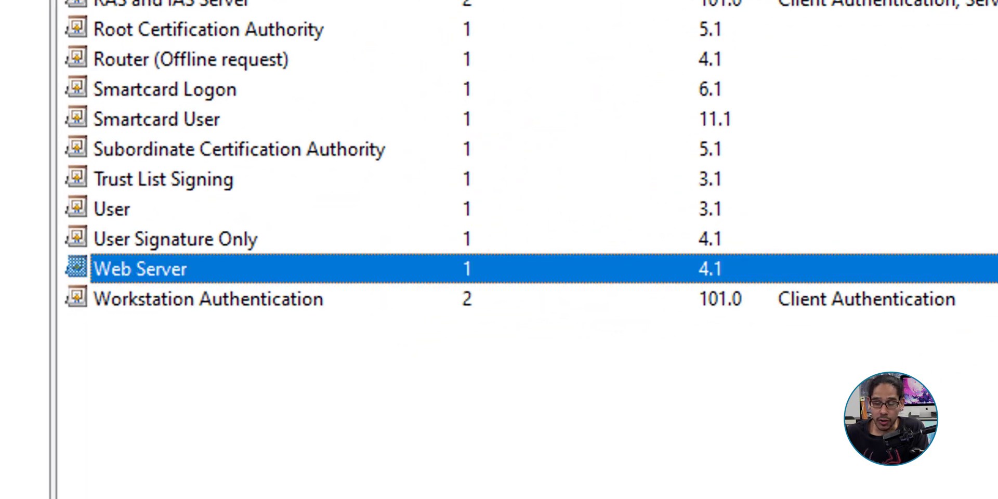
pyautogui.rightClick(167, 271)
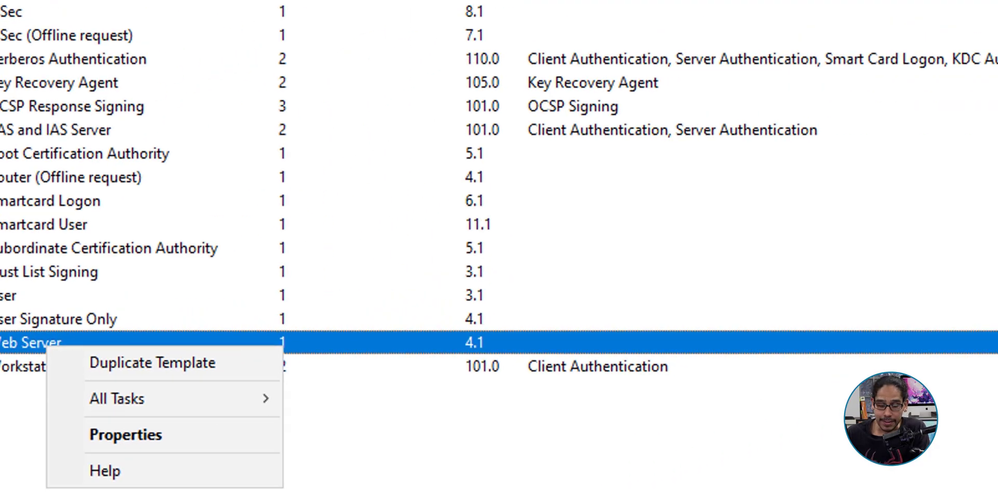
pyautogui.click(302, 294)
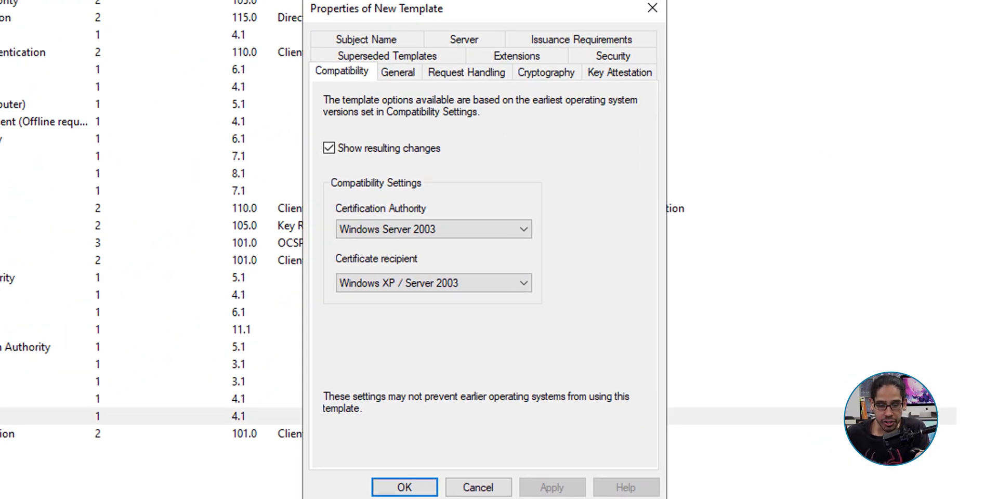
pyautogui.click(397, 72)
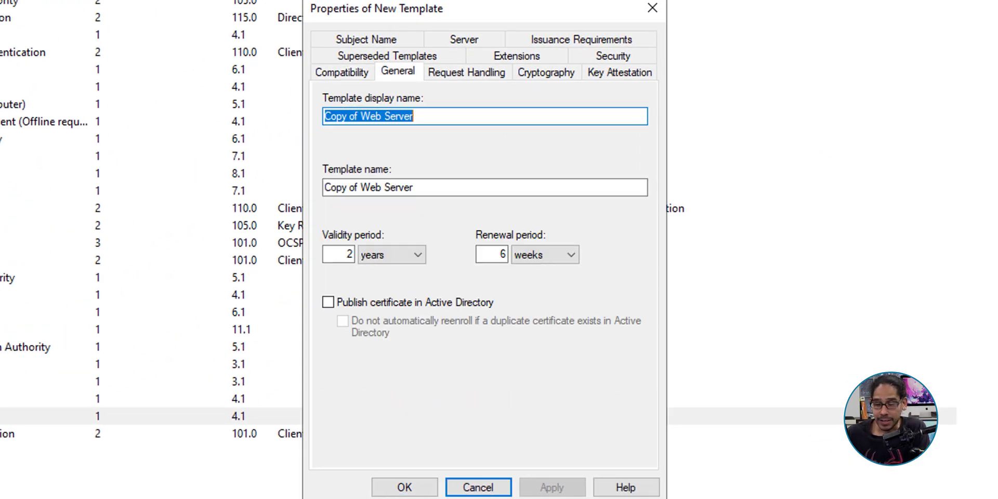
pyautogui.write('SSL Certificates')
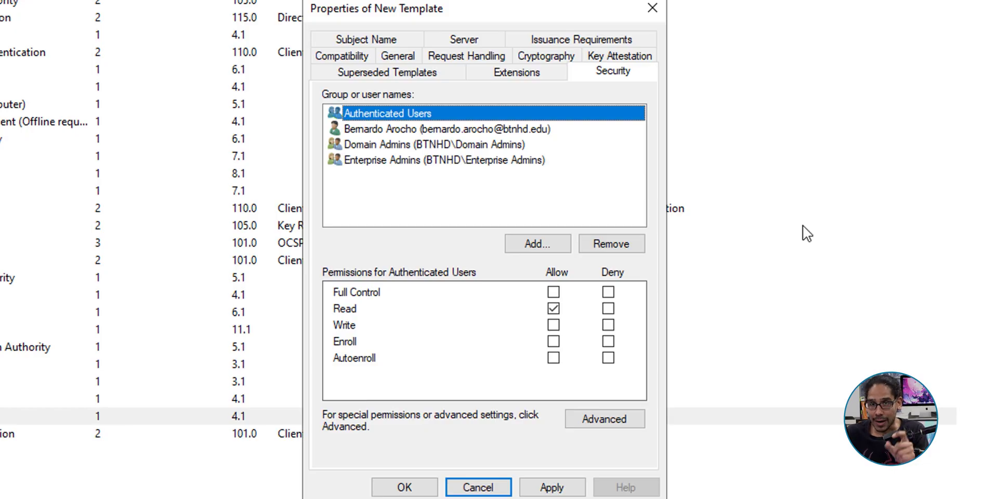
# - Allow Authenticated Users the Enroll permission on the new template and save its properties
pyautogui.click(553, 341)
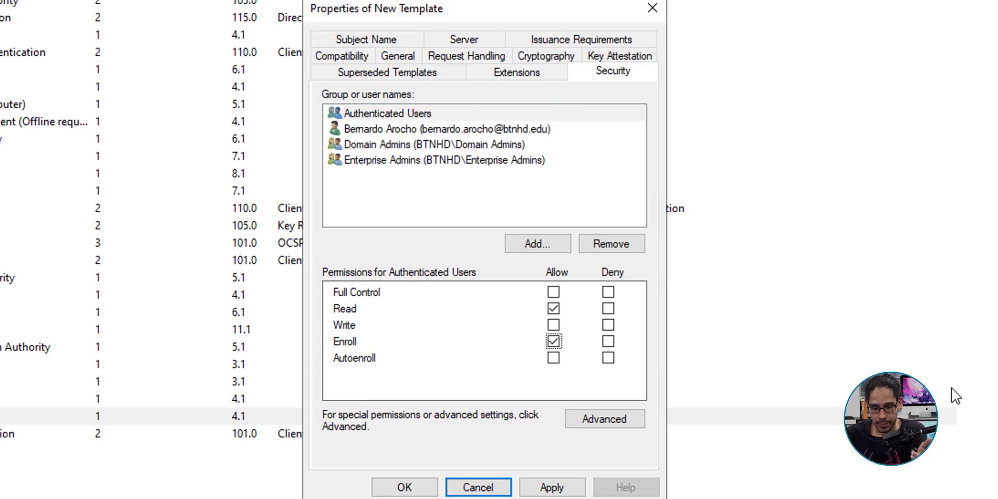
pyautogui.click(551, 487)
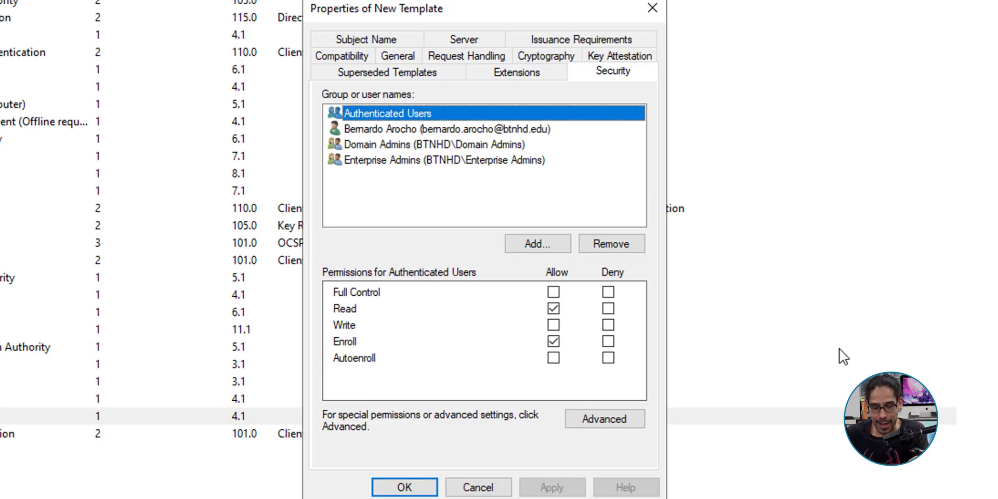
pyautogui.press('Return')
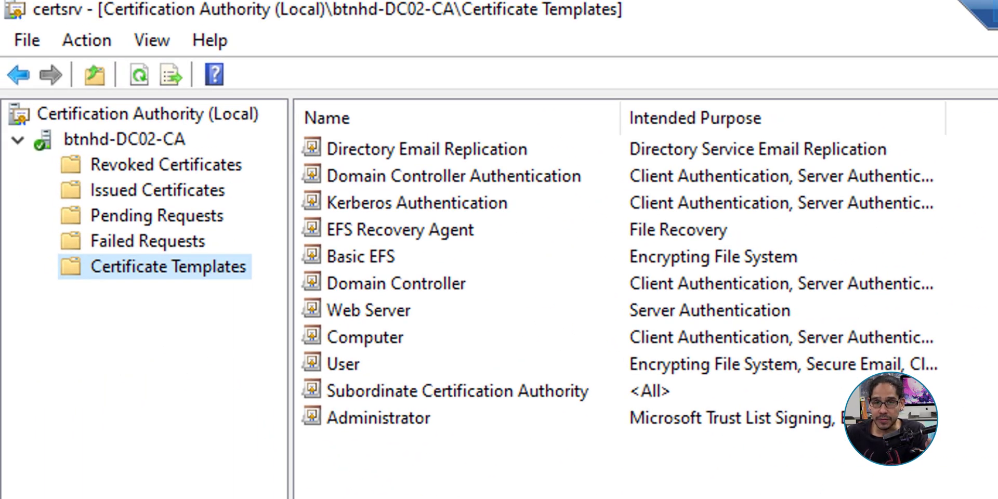
# - Enable the SSL Certificates template for issuing on the btnhd-DC02-CA certification authority
pyautogui.rightClick(175, 264)
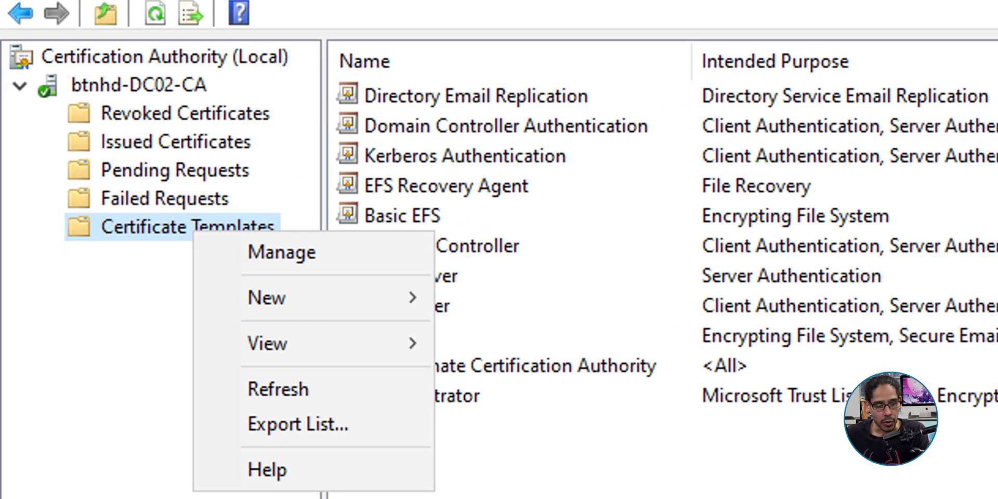
pyautogui.moveTo(241, 327)
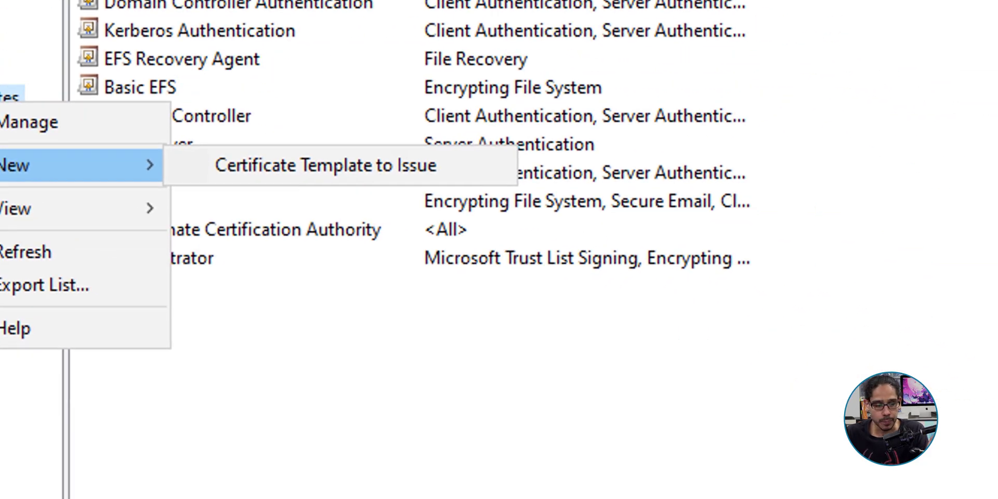
pyautogui.click(597, 298)
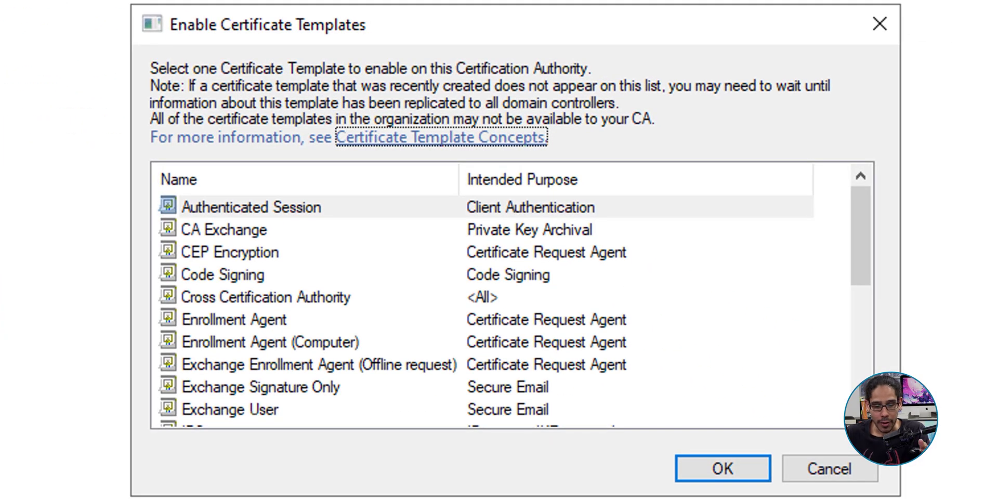
pyautogui.scroll(-4, 500, 312)
pyautogui.click(230, 341)
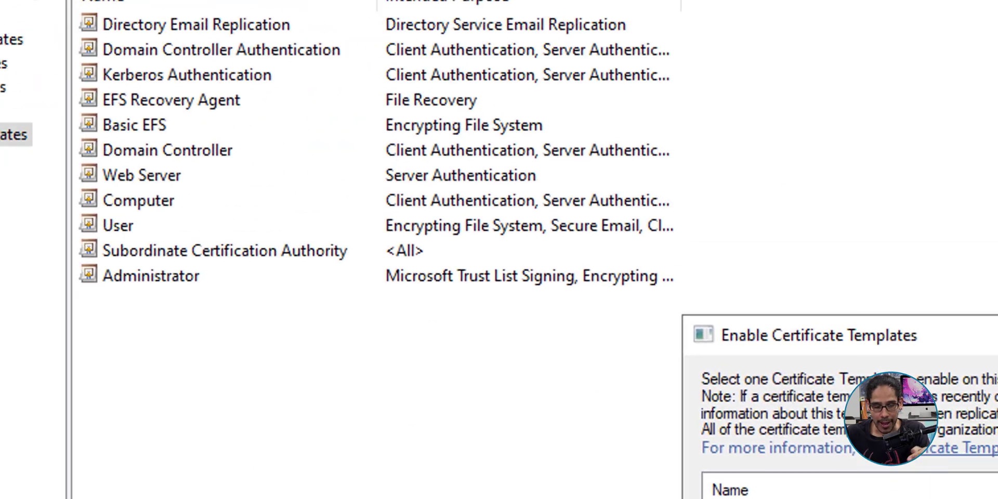
pyautogui.press('Return')
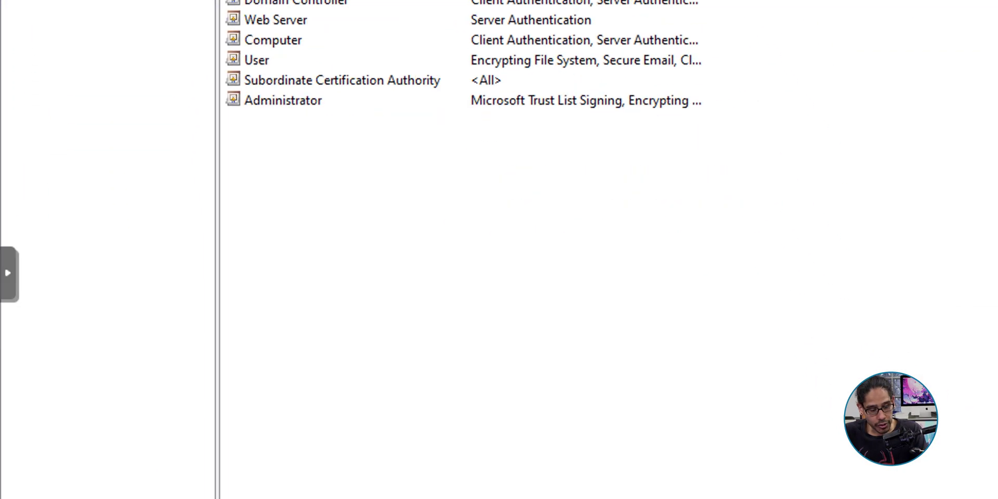
# - Switch to an empty Microsoft Management Console by running mmc
pyautogui.rightClick(18, 489)
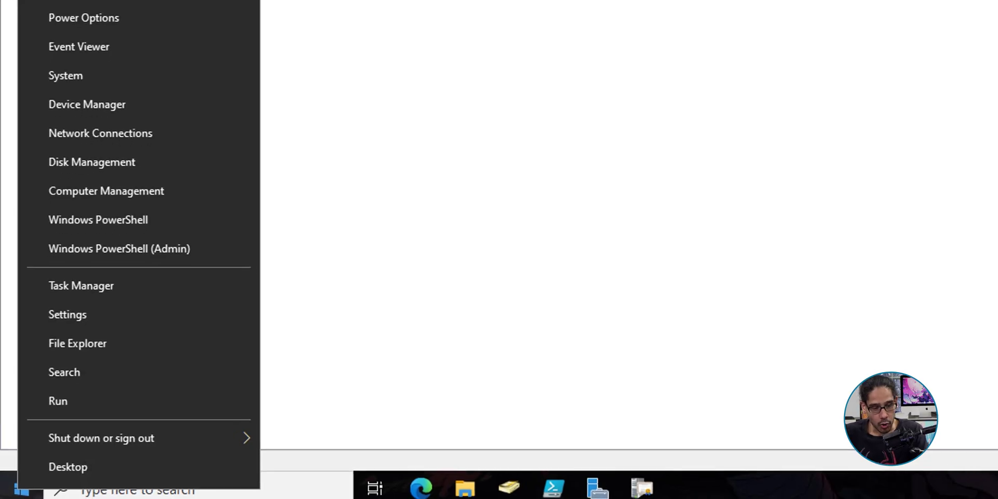
pyautogui.press('r')
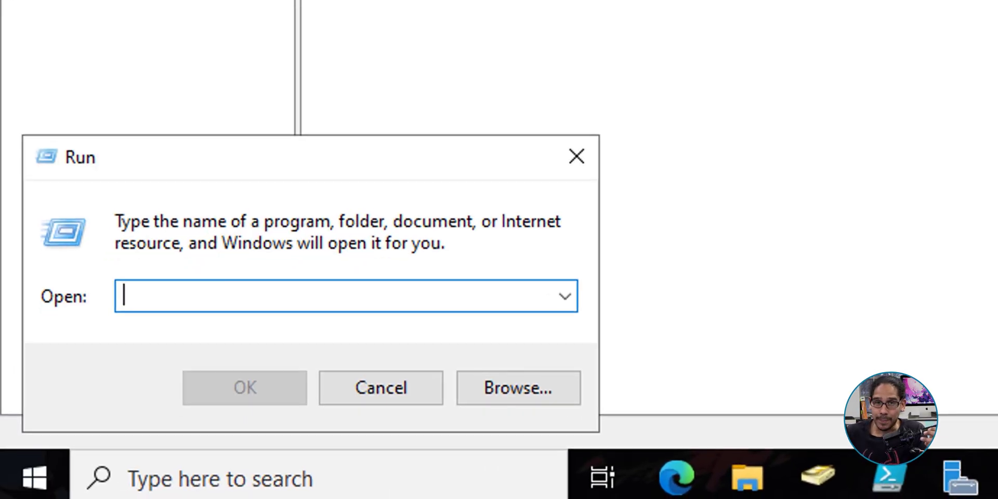
pyautogui.write('mmc')
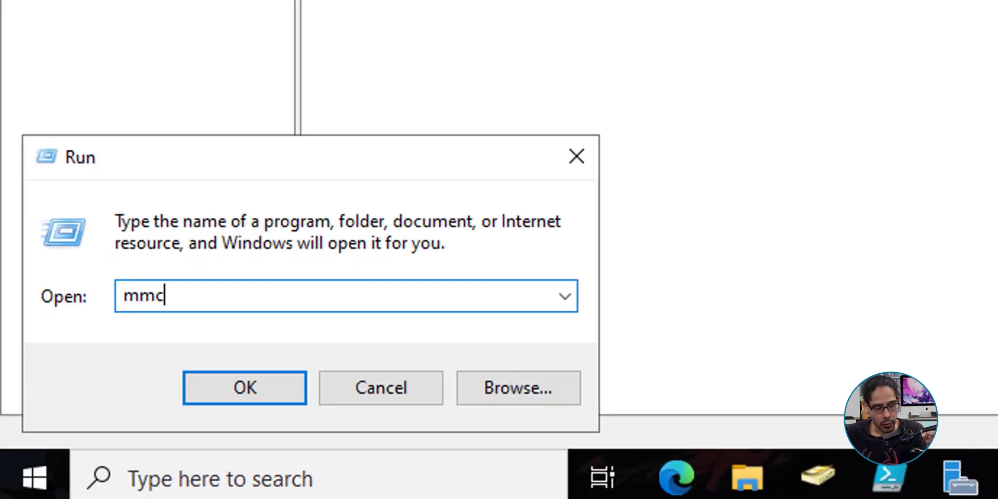
pyautogui.press('Return')
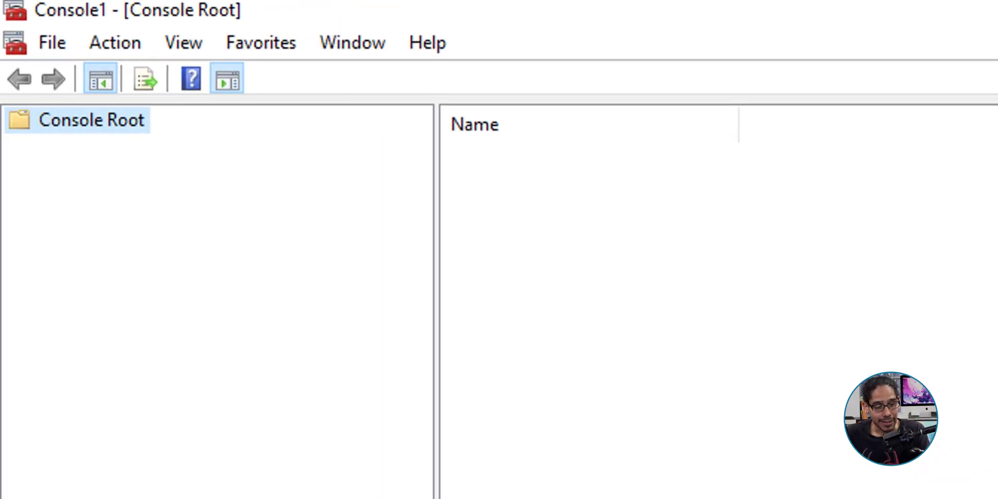
# - Add the Certificates snap-in to the console, managing the computer account of the local computer
pyautogui.hotkey('alt', 'f')
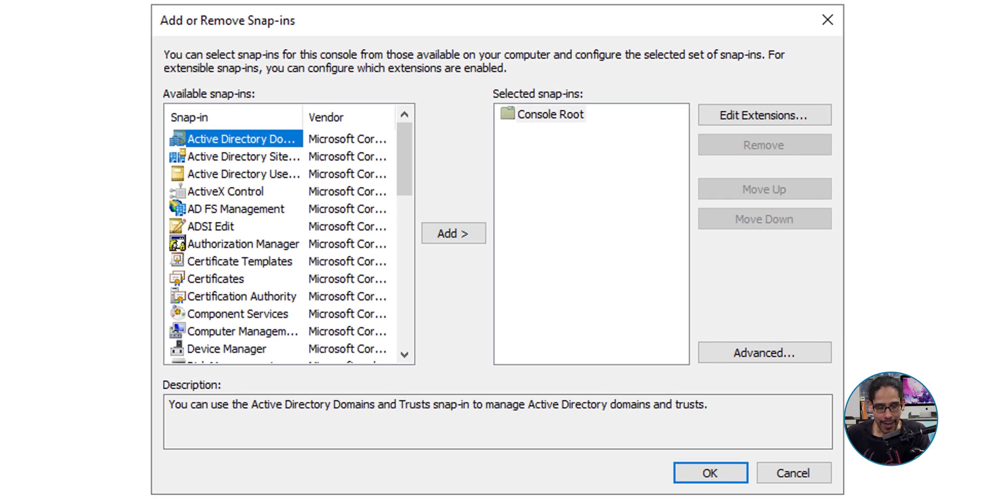
pyautogui.click(216, 279)
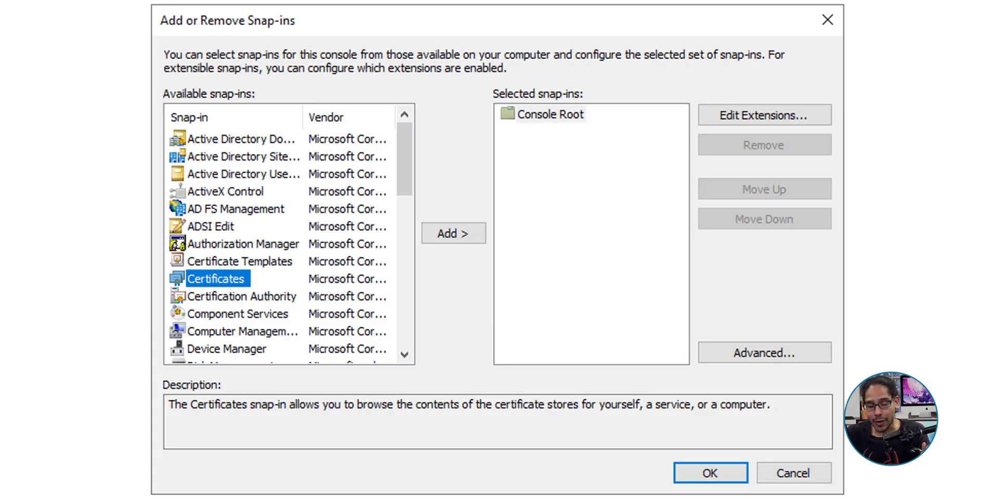
pyautogui.hotkey('alt', 'a')
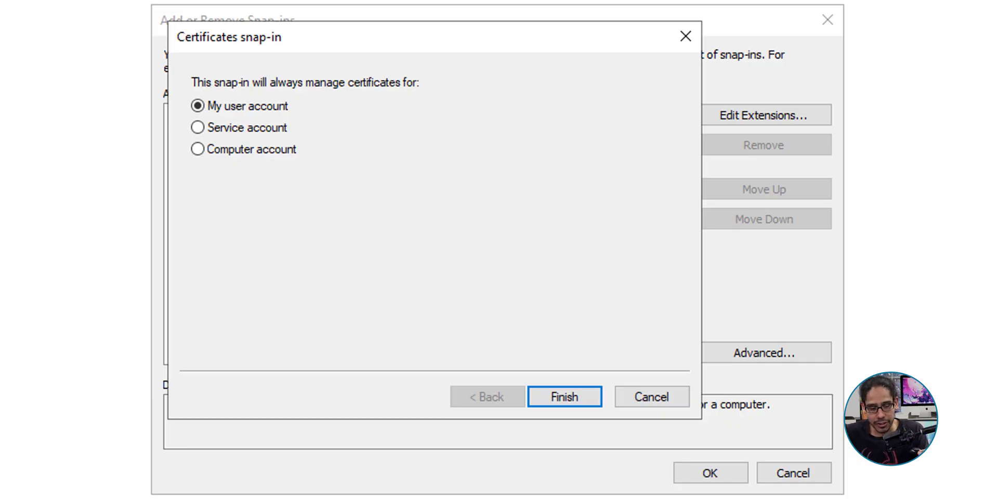
pyautogui.hotkey('alt', 'c')
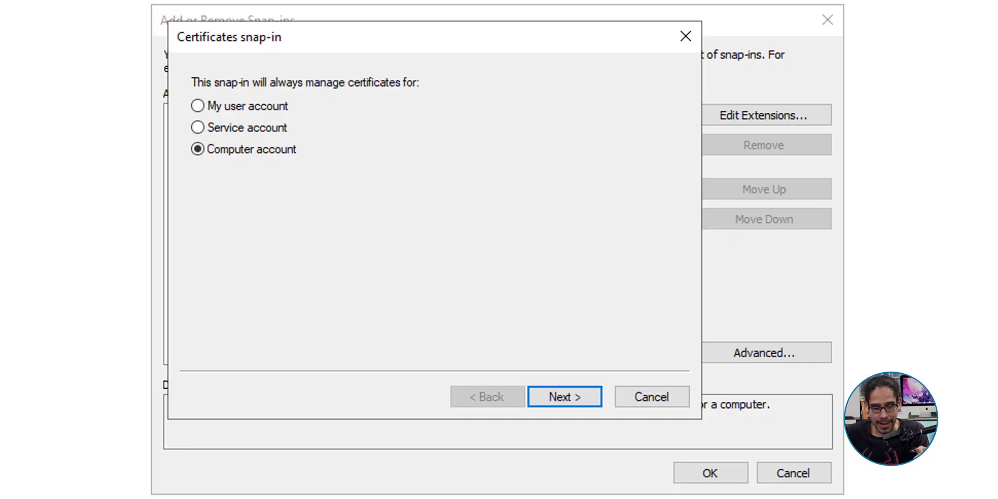
pyautogui.press('Return')
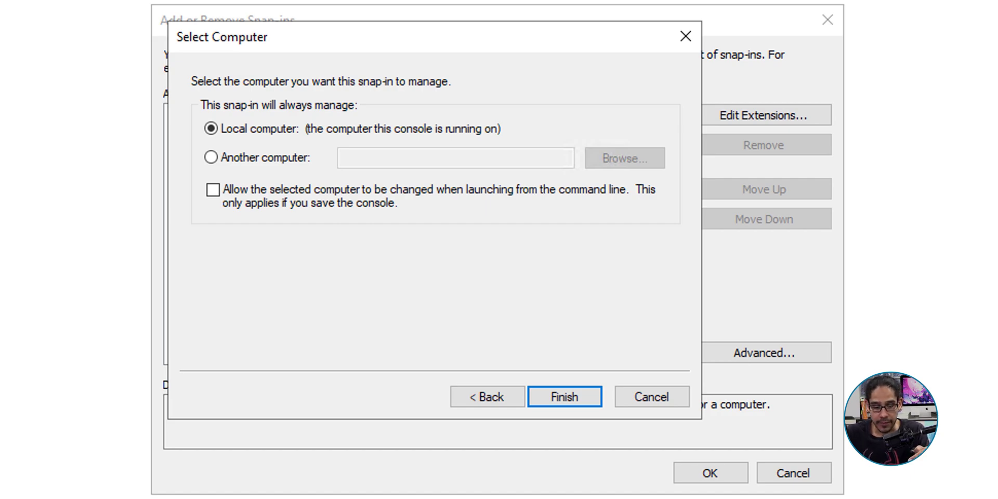
pyautogui.press('Return')
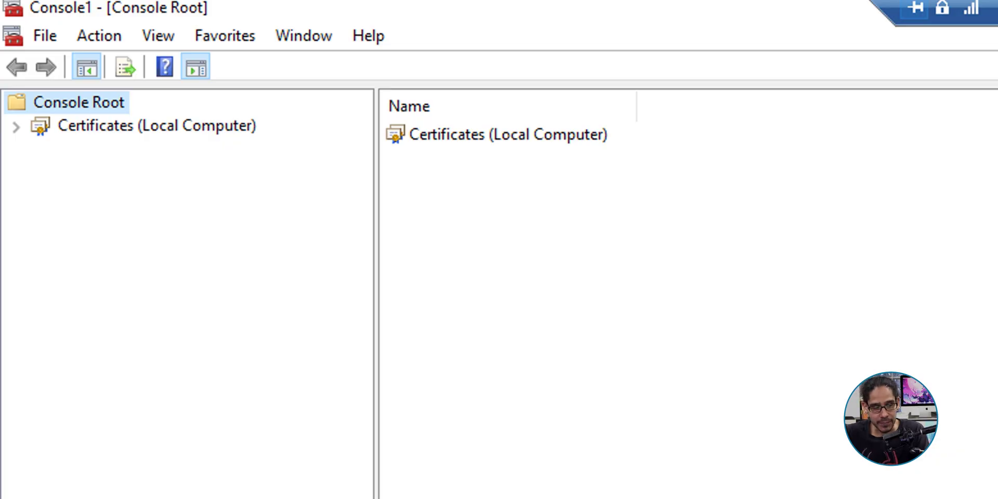
# - Start a new certificate request in the local computer's Personal store using the Active Directory Enrollment Policy
pyautogui.doubleClick(157, 126)
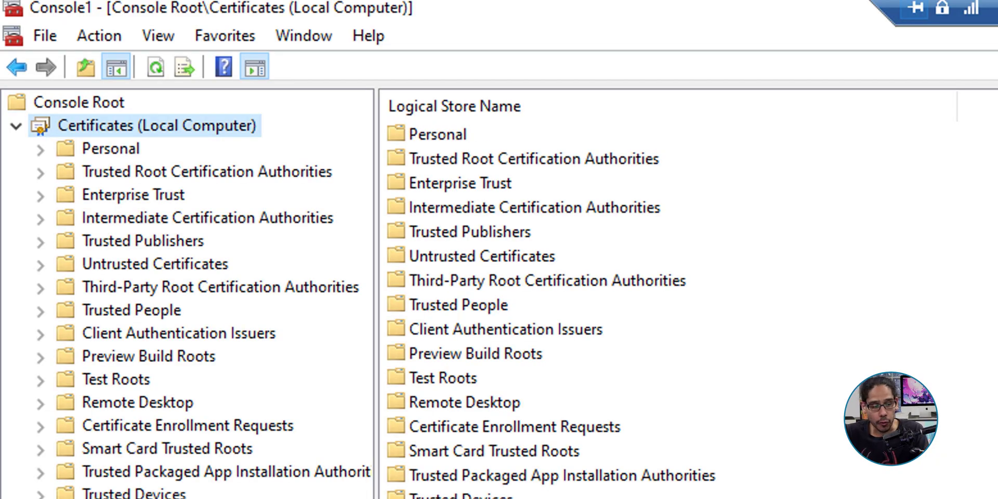
pyautogui.rightClick(122, 149)
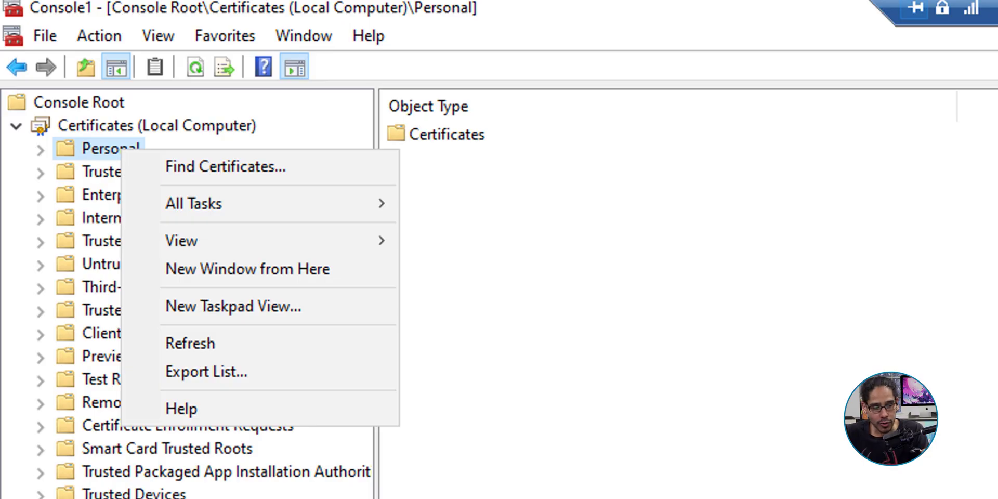
pyautogui.moveTo(193, 203)
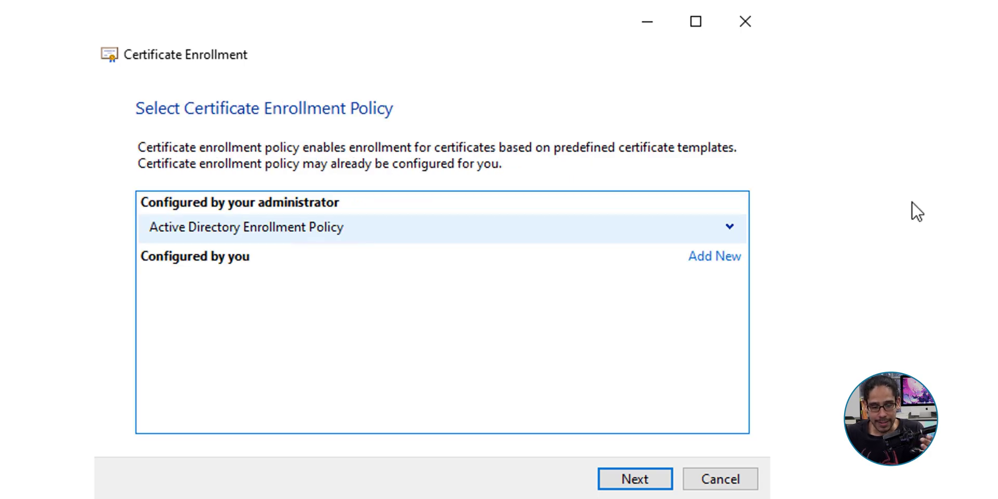
pyautogui.press('Return')
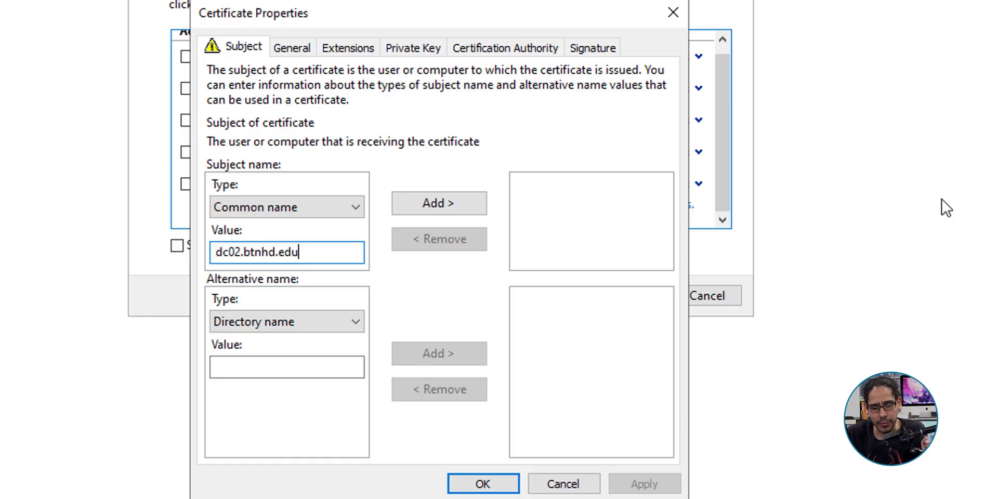
# - Add the common name dc02.btnhd.edu to the certificate's subject and choose DNS as the alternative name type
pyautogui.press('Tab')
pyautogui.press('Return')
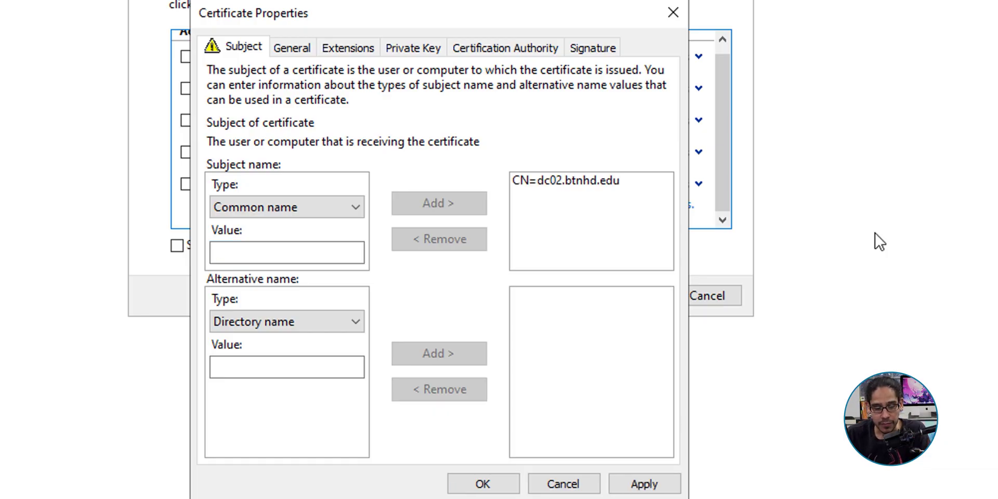
pyautogui.hotkey('alt', 'Down')
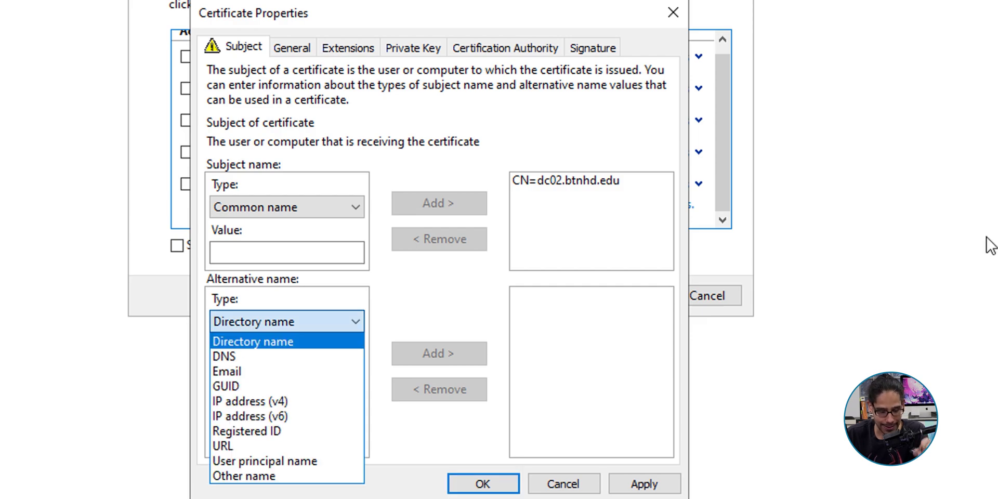
pyautogui.press('Down')
pyautogui.press('Return')
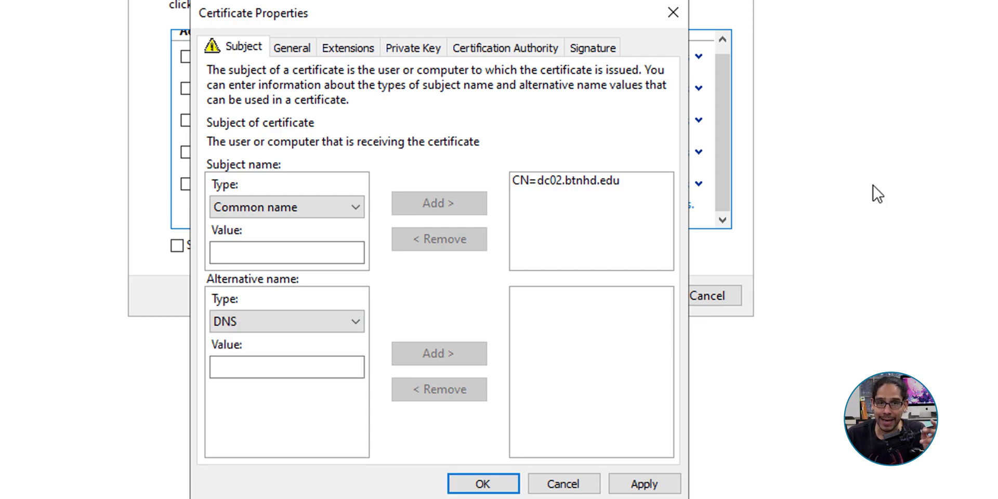
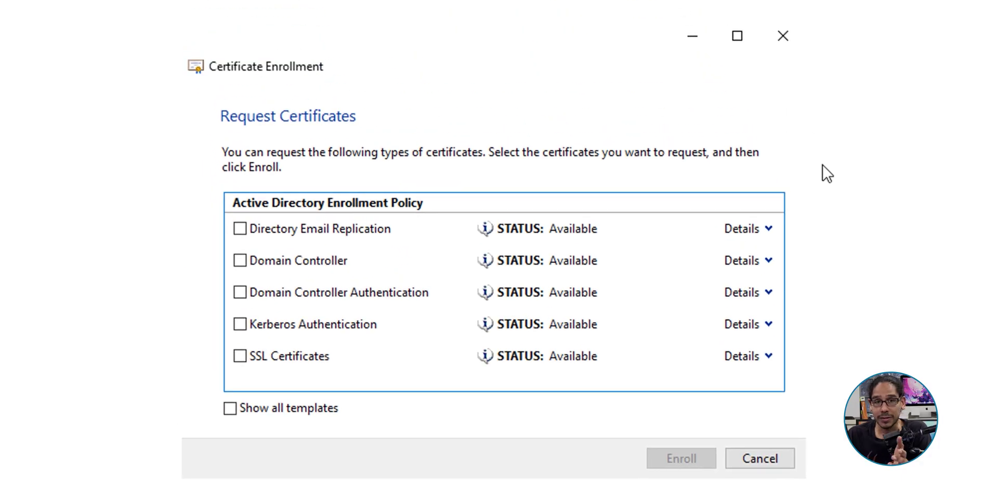
# - Select the SSL Certificates template in the certificate request and enroll it on this computer
pyautogui.click(240, 356)
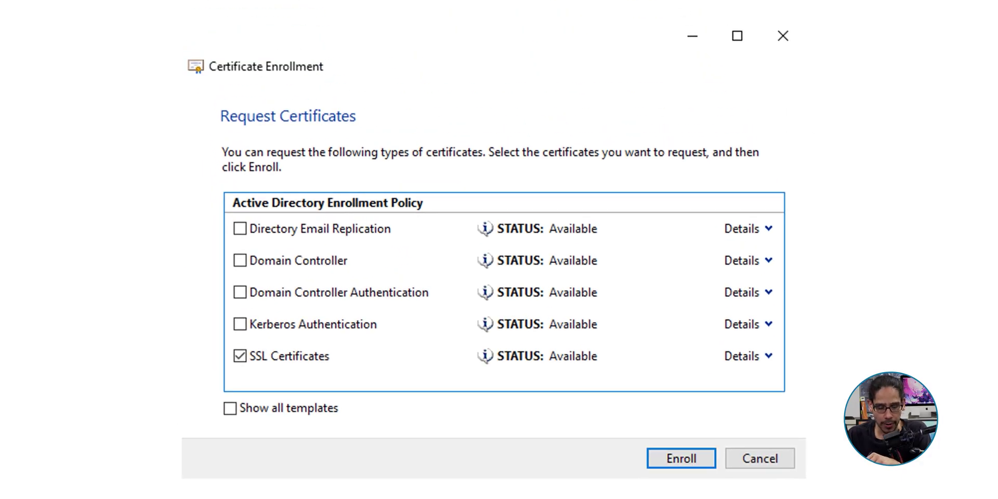
pyautogui.press('Return')
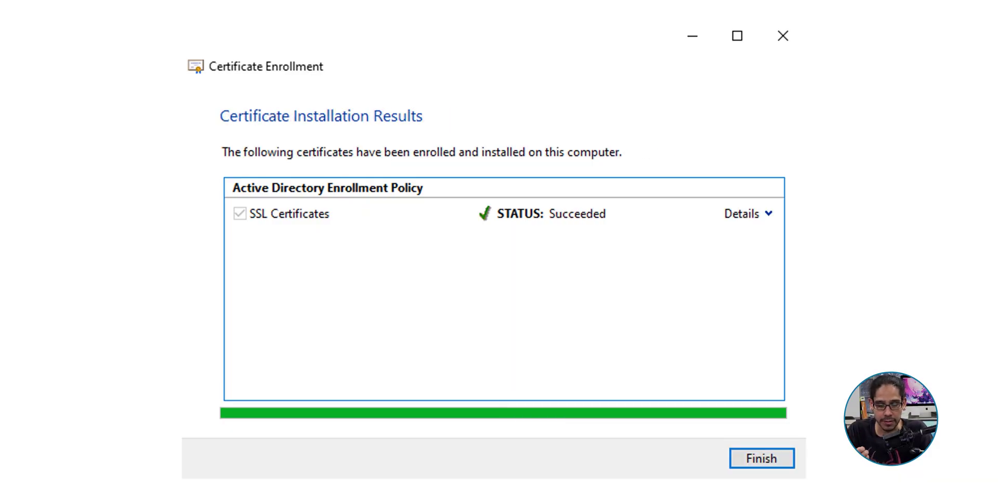
# - Finish the certificate enrollment and open the Certificates folder in the local computer's Personal store
pyautogui.press('Return')
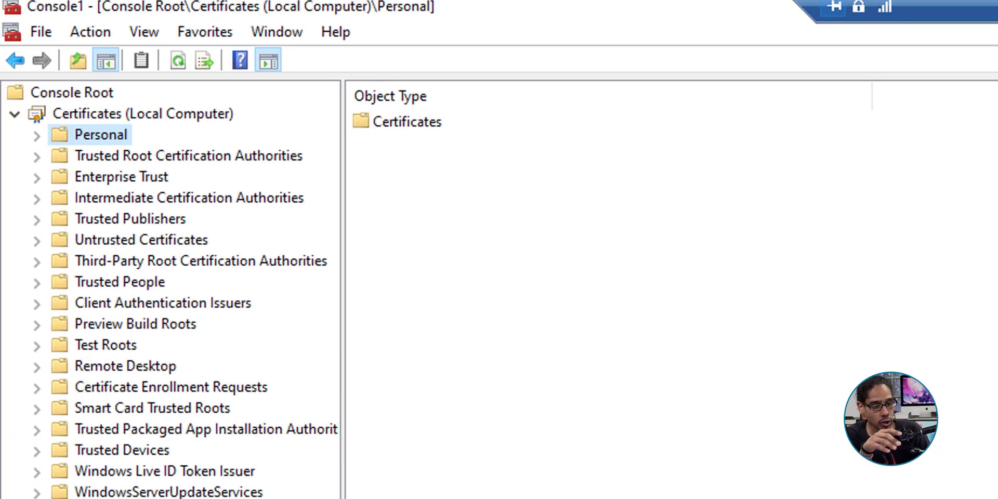
pyautogui.press('Right')
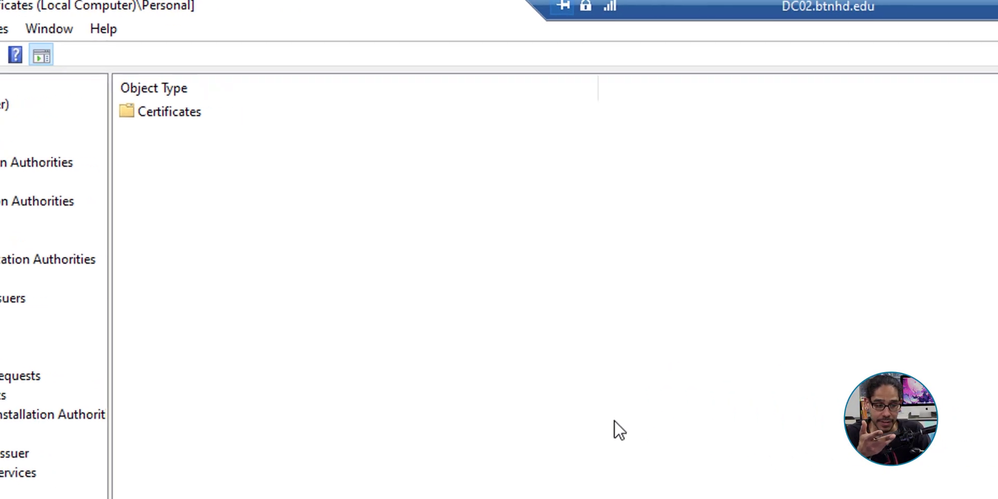
pyautogui.press('Down')
pyautogui.click(70, 146)
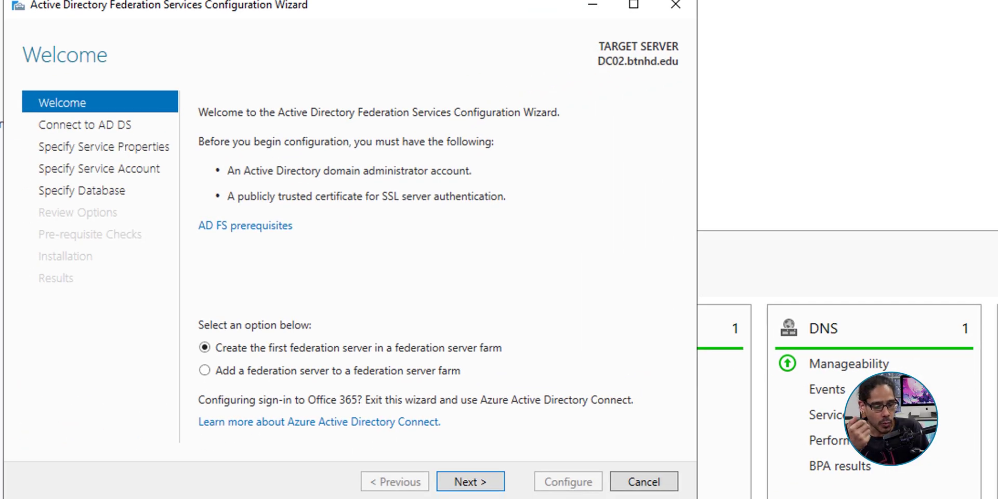
# - Configure the first federation server in a farm with SSL certificate dc02.btnhd.edu, service name adfs.btnhd.edu and display name BTNHD ADFS
pyautogui.press('Return')
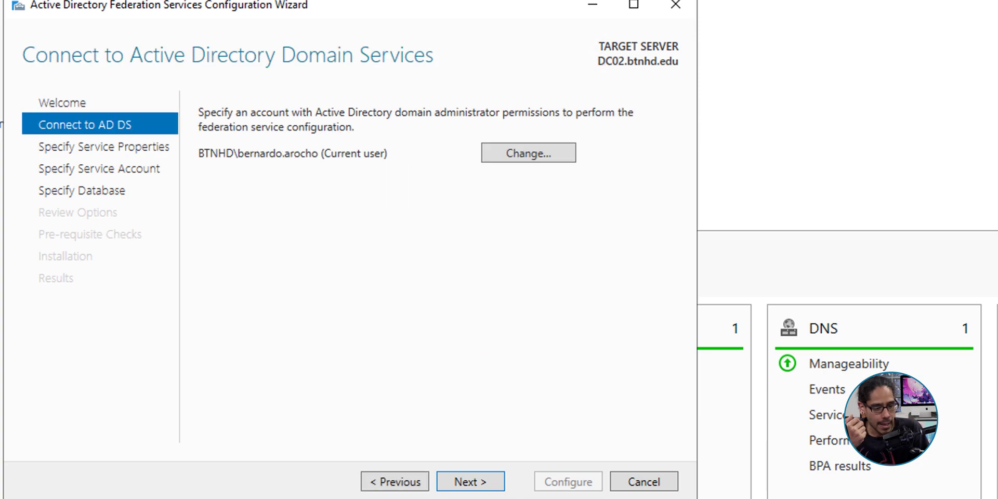
pyautogui.press('Return')
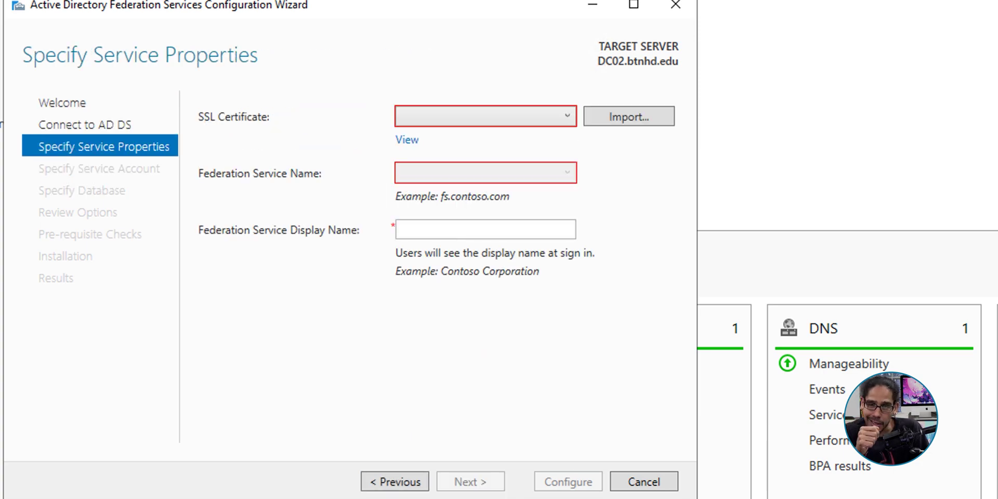
pyautogui.hotkey('alt', 'Down')
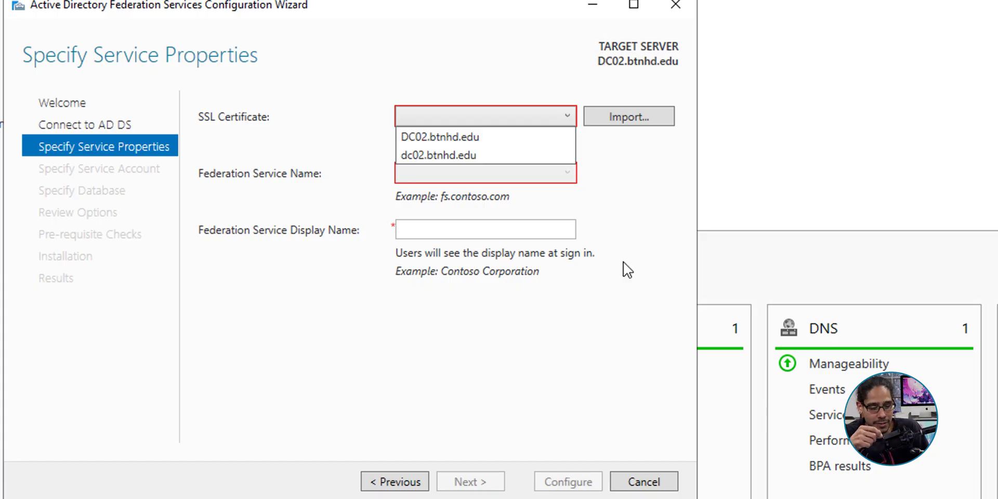
pyautogui.press('Down')
pyautogui.press('Down')
pyautogui.press('Return')
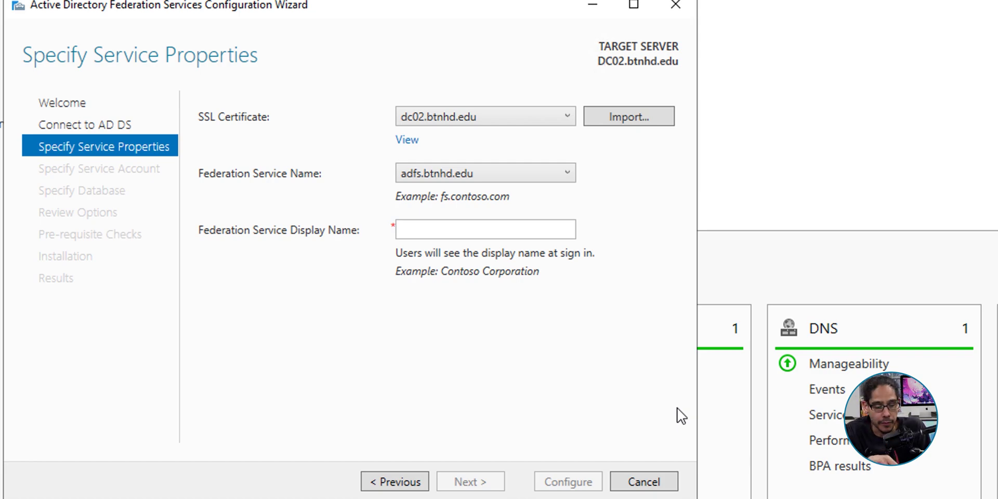
pyautogui.write('BTNHD ADFS')
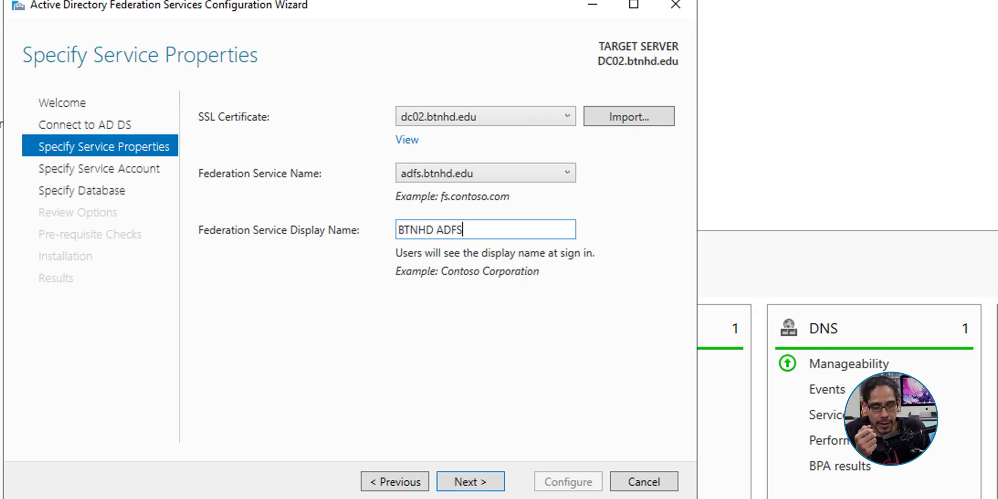
pyautogui.press('Return')
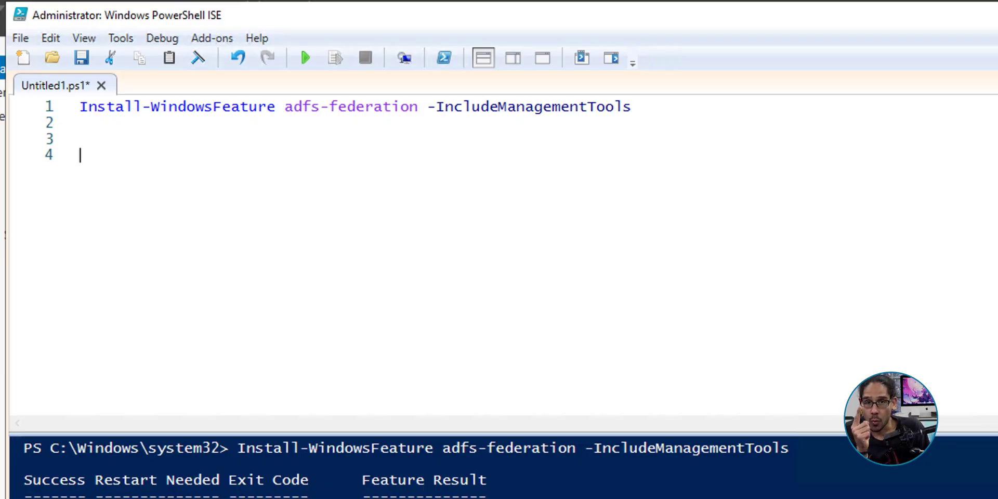
# - Switch to PowerShell ISE and run only the line Add-KdsRootKey -EffectiveTime (Get-Date).AddHours(-10)
pyautogui.write('Add-KdsRootKey -EffectiveTime (Get-Date).AddHours(-10)')
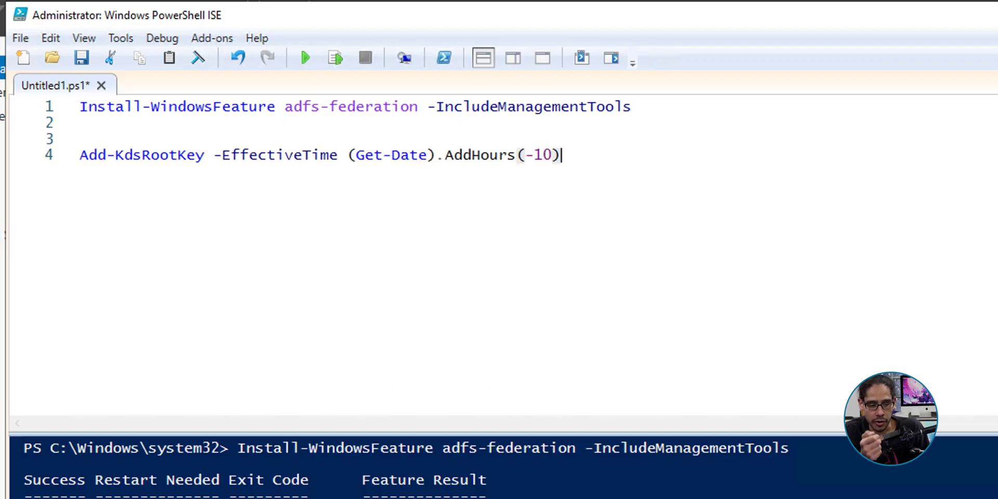
pyautogui.hotkey('shift', 'Home')
pyautogui.press('F8')
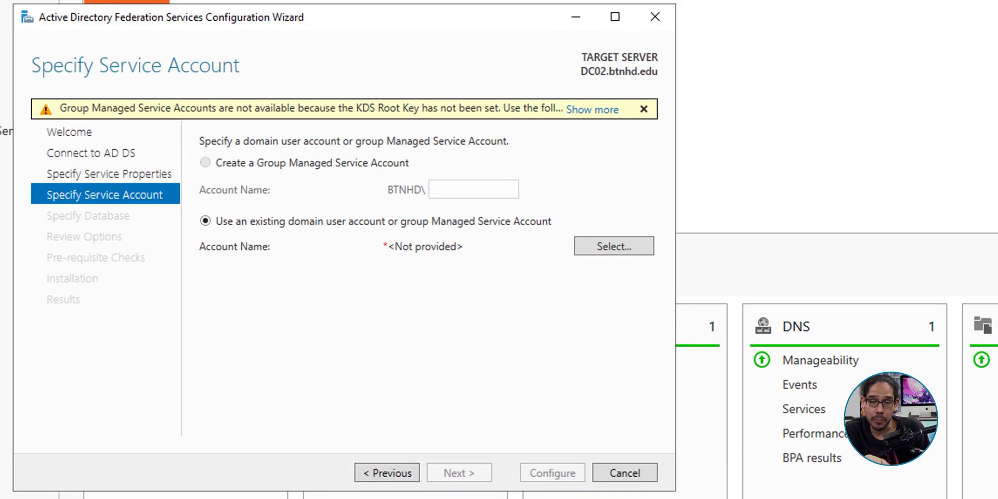
# - Reload the wizard's service account page and specify creating a Group Managed Service Account named adfs_gmsa
pyautogui.hotkey('alt', 'p')
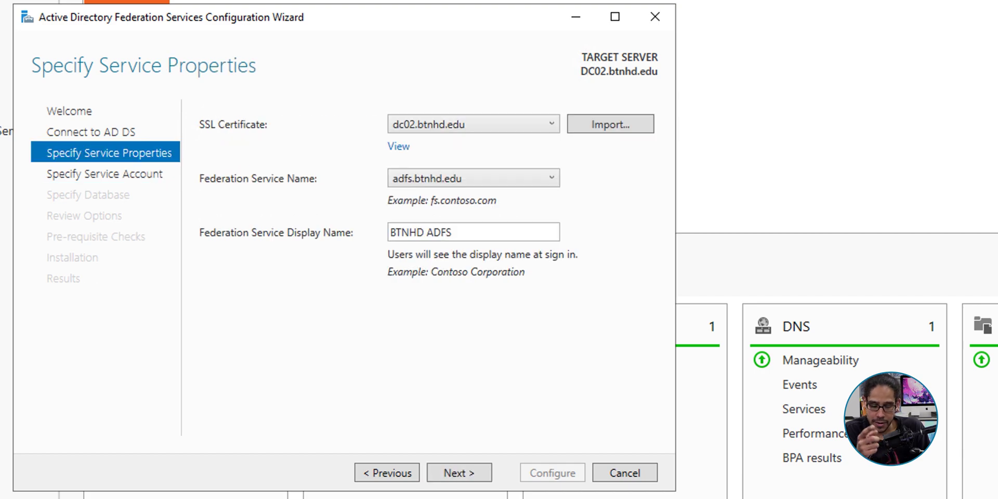
pyautogui.hotkey('alt', 'n')
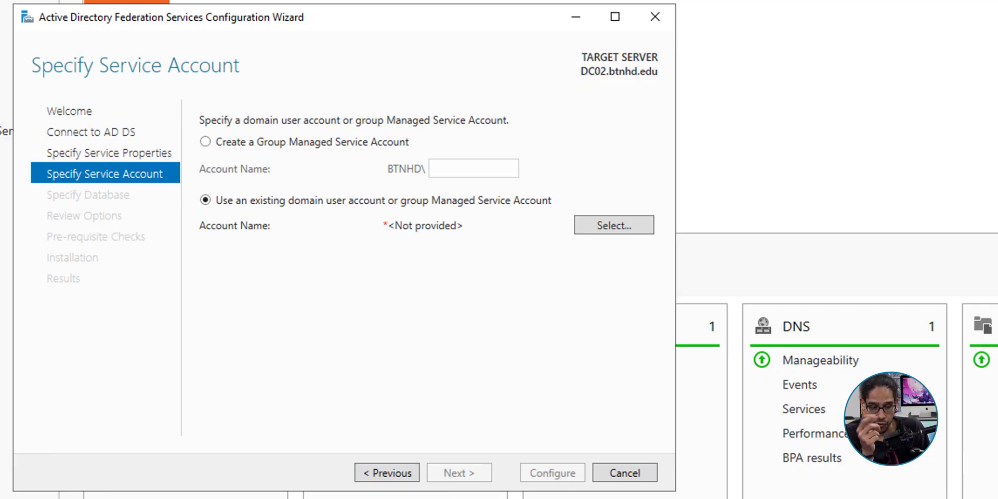
pyautogui.click(205, 141)
pyautogui.click(473, 169)
pyautogui.write('adfs_gmsa')
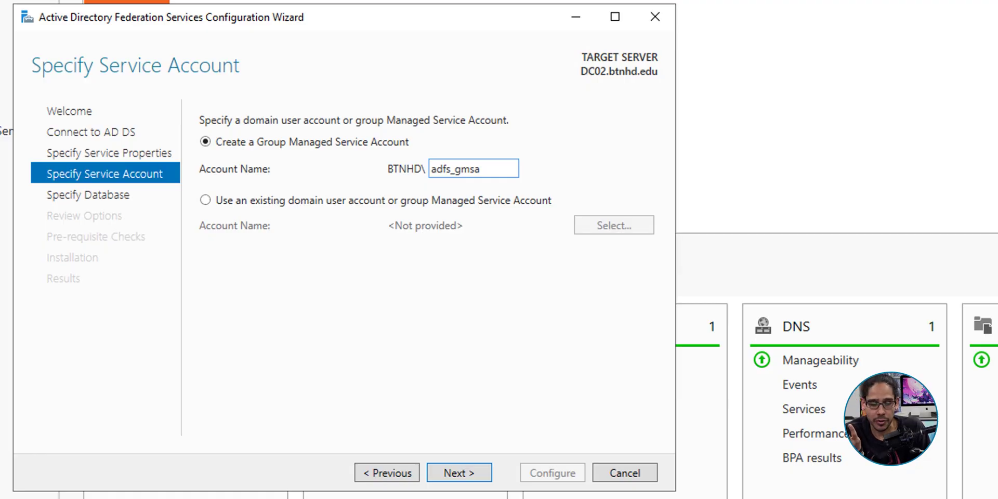
pyautogui.press('Return')
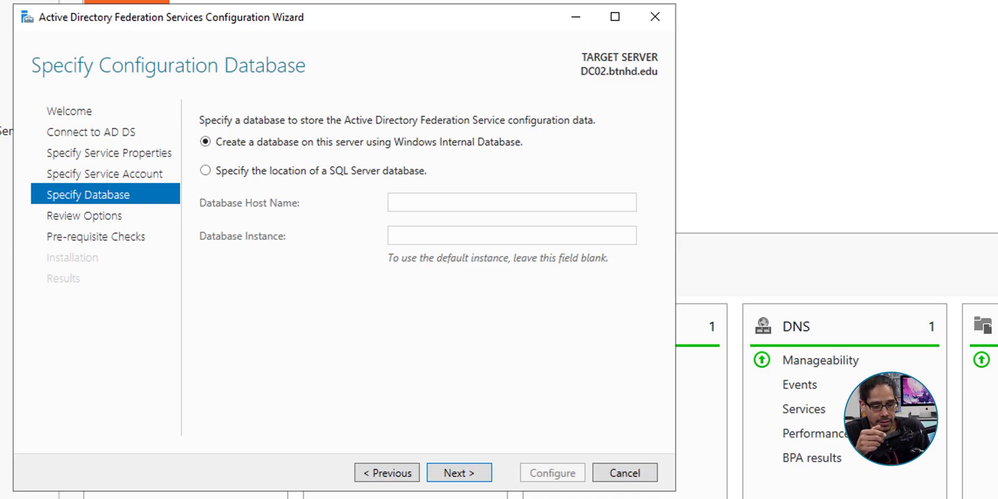
# - Keep the Windows Internal Database option, accept the reviewed settings and start configuring the federation server after the prerequisite checks
pyautogui.press('Return')
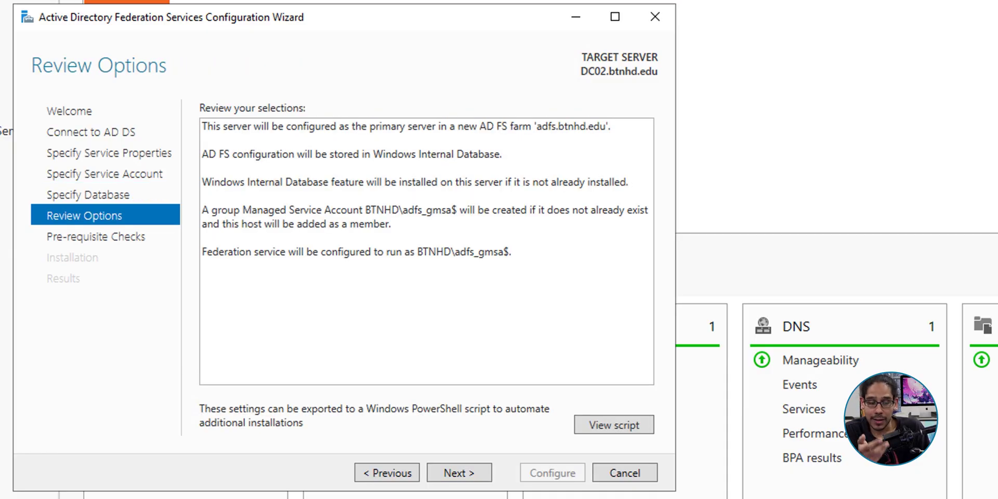
pyautogui.press('Return')
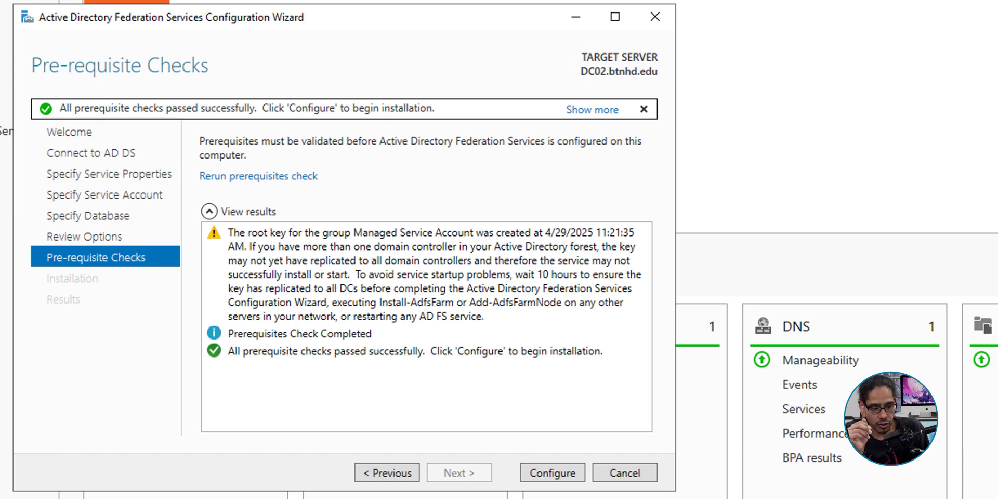
pyautogui.press('Return')
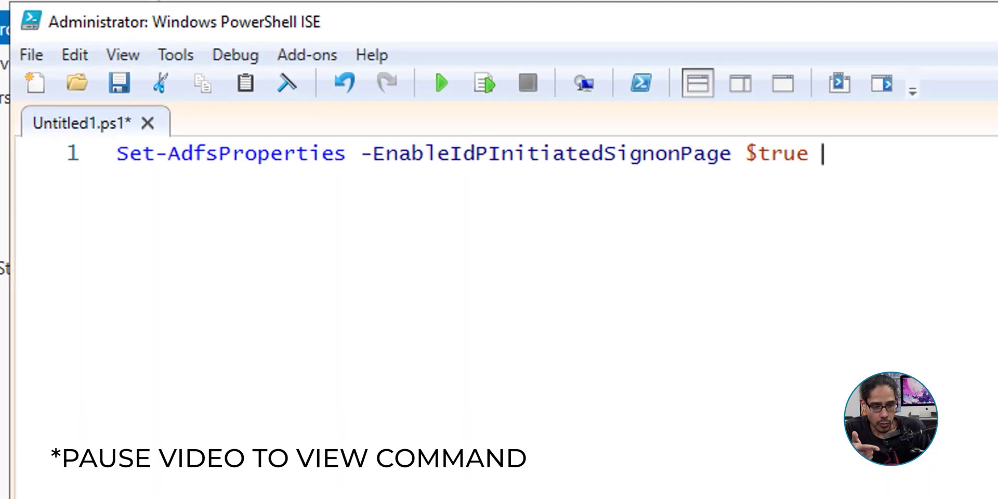
pyautogui.press('F5')
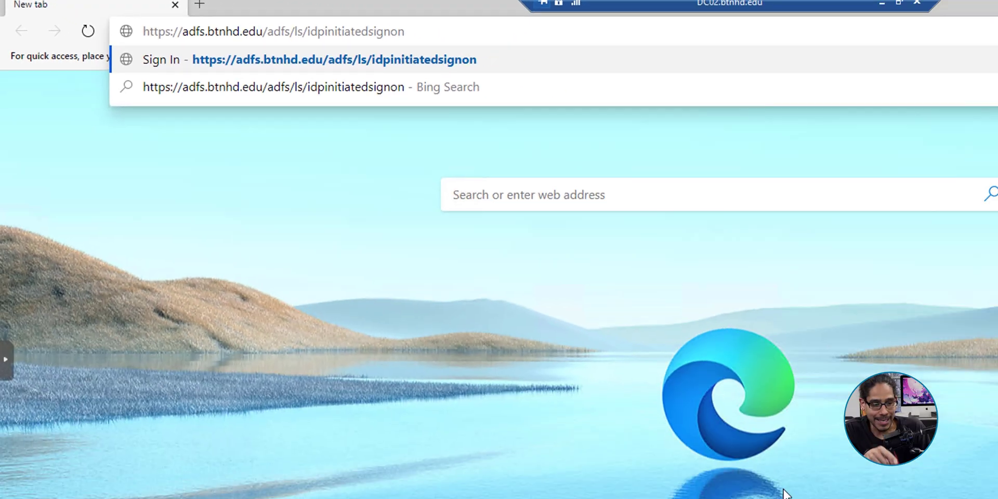
pyautogui.press('Return')
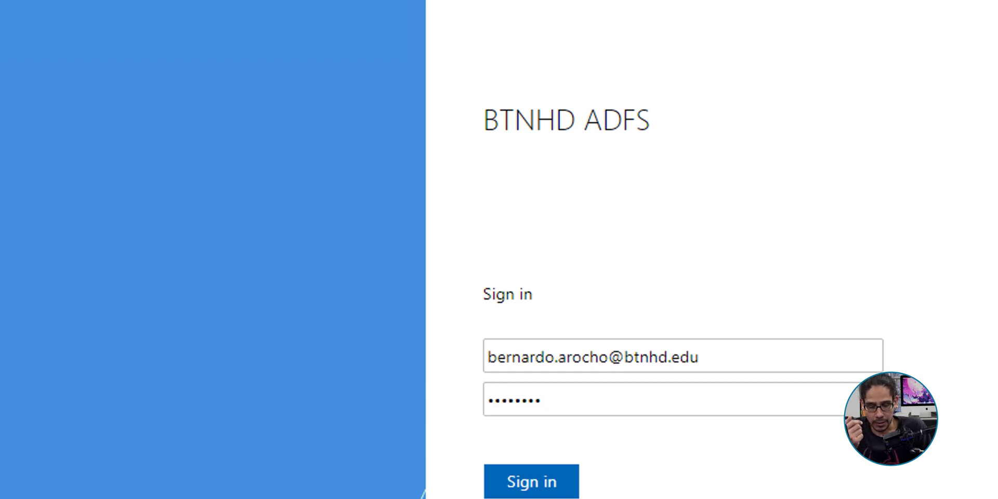
pyautogui.press('Return')
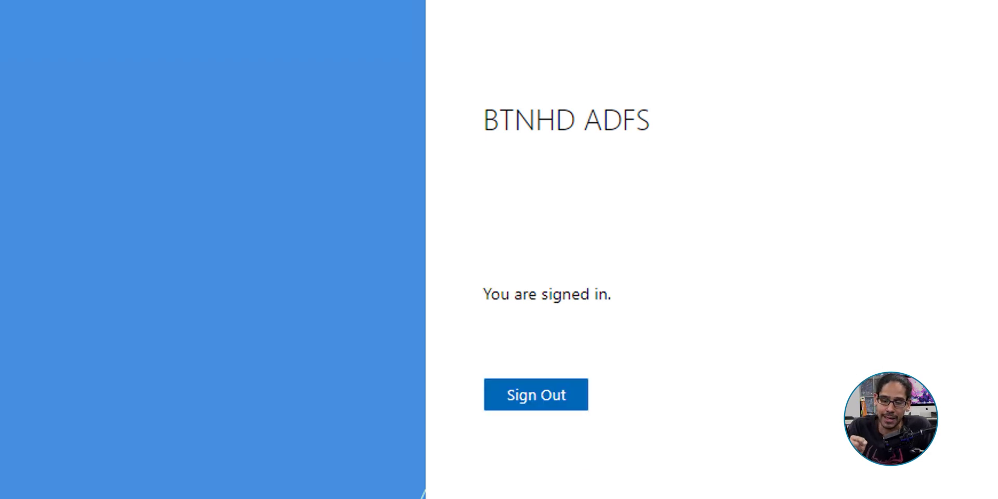
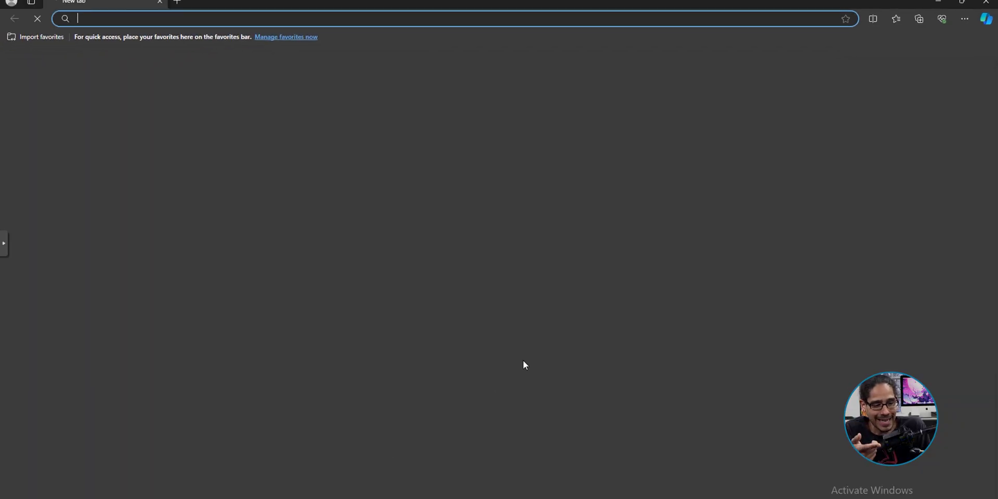
pyautogui.write('https://adfs.btnhd.edu/adfs/fs/federationserverservice.asmx')
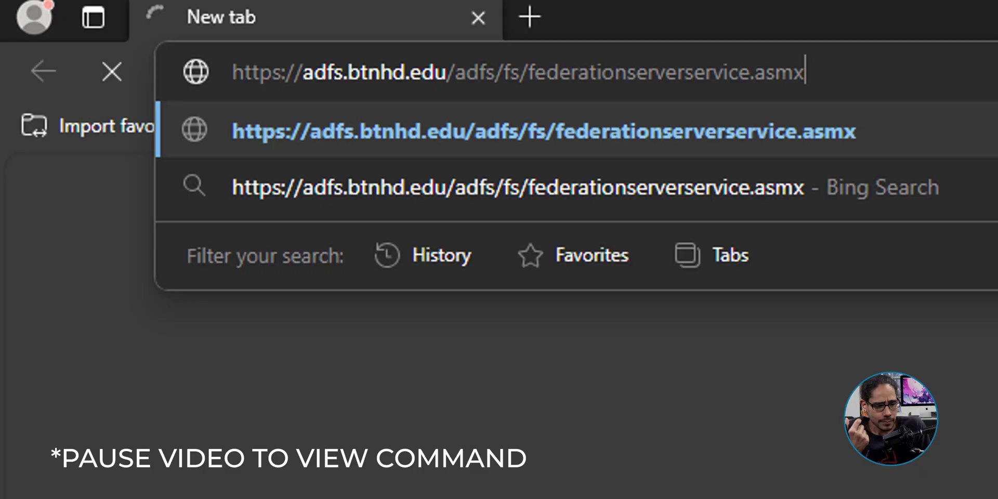
pyautogui.press('Return')
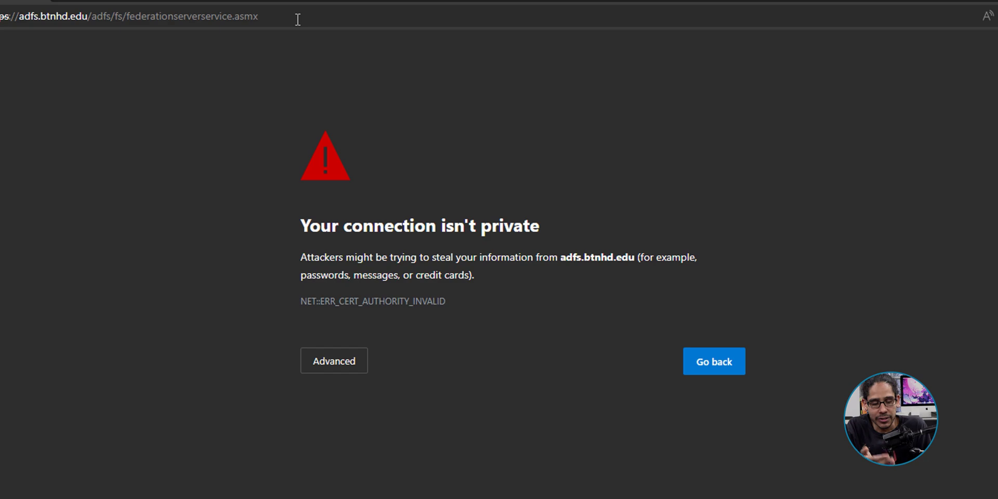
pyautogui.click(334, 361)
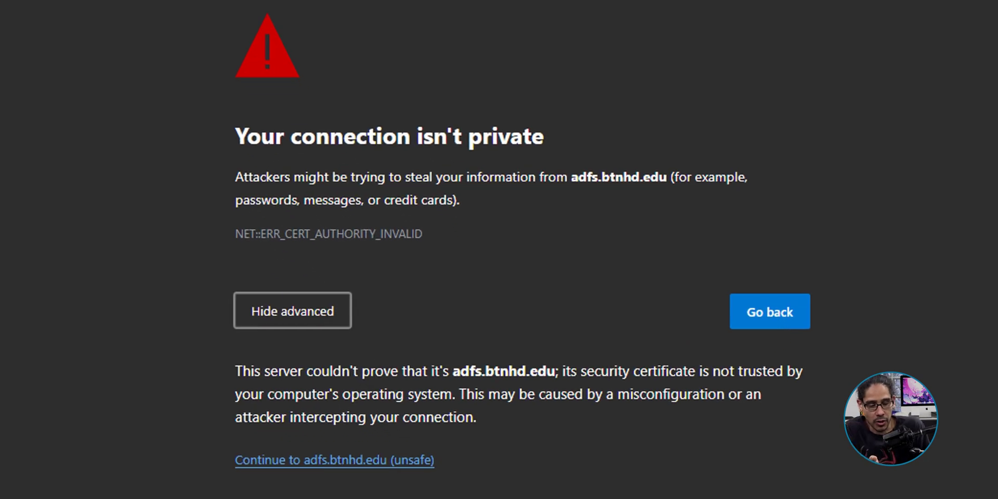